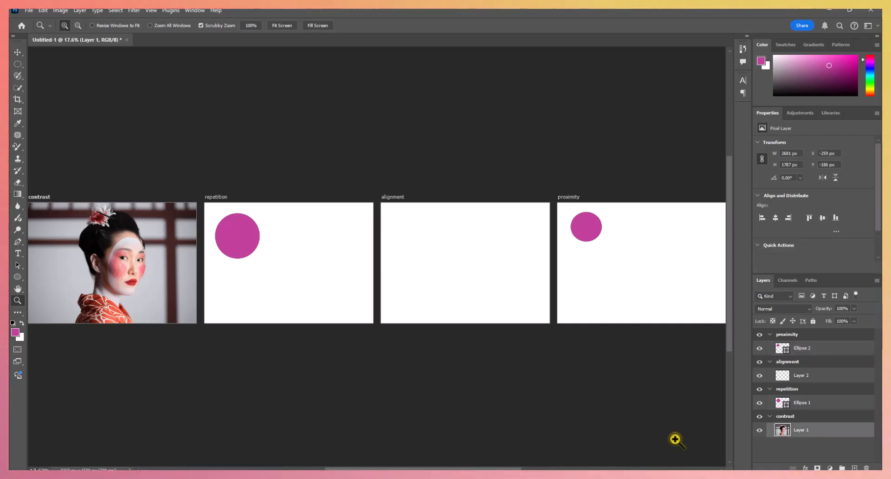
# - Add a Black & White adjustment layer above the geisha photo on the contrast artboard
pyautogui.click(117, 266)
pyautogui.click(117, 267)
pyautogui.click(117, 267)
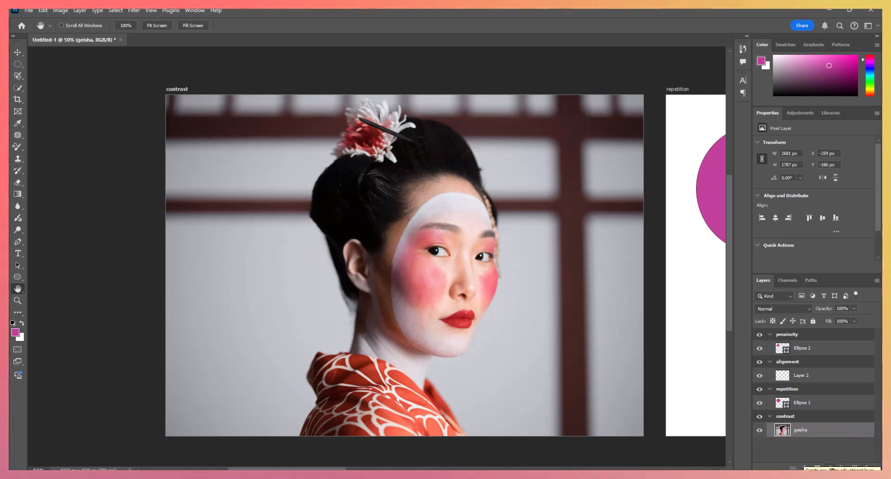
pyautogui.click(830, 468)
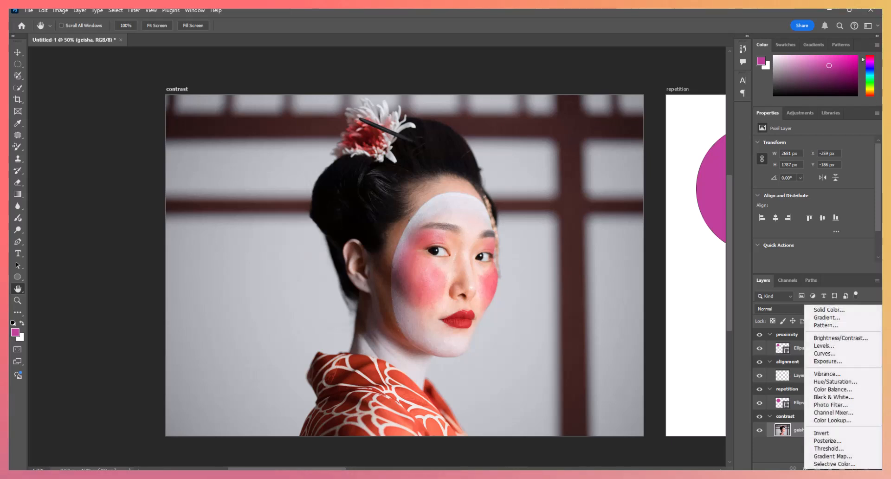
pyautogui.click(840, 397)
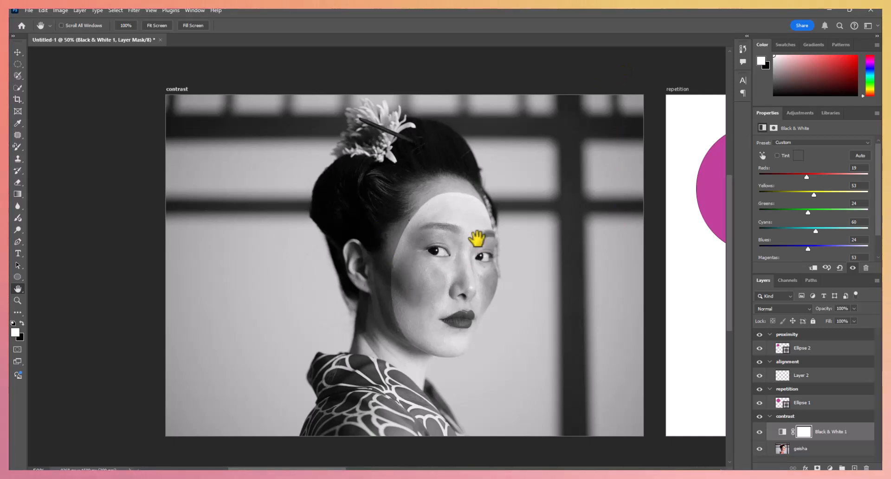
# - Target the Black & White 1 layer mask and set up the Brush tool with black as the foreground colour
pyautogui.click(807, 435)
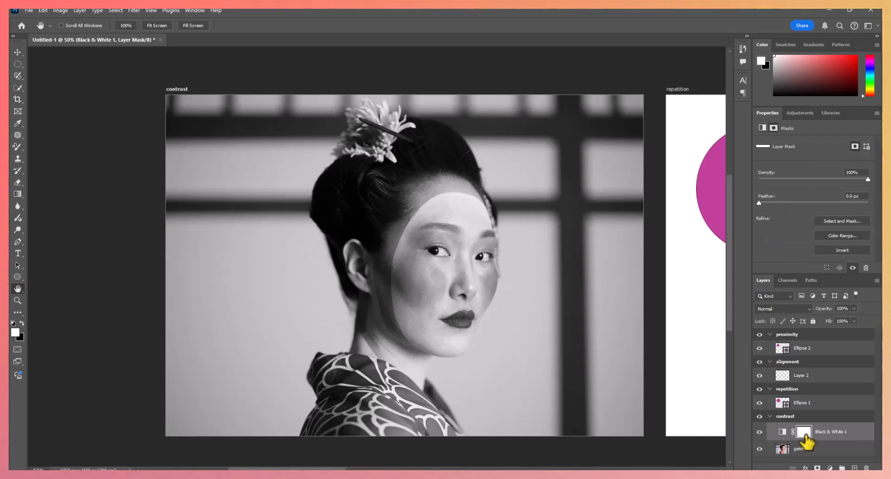
pyautogui.click(16, 148)
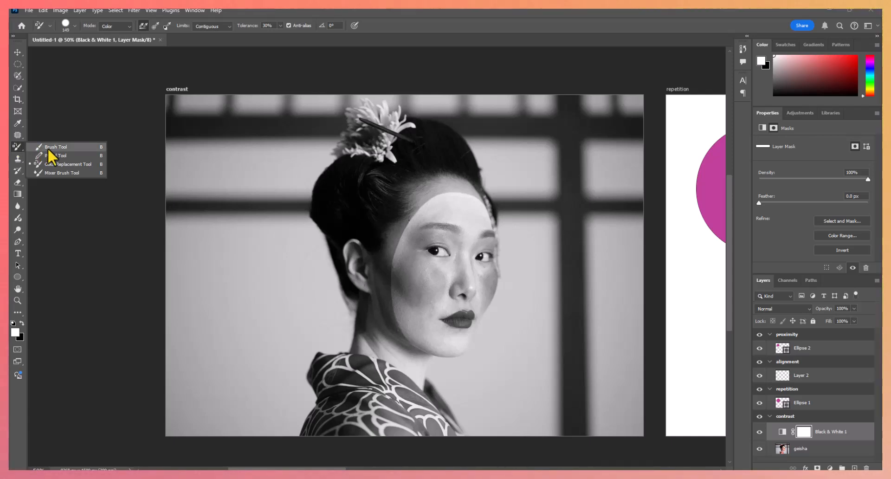
pyautogui.click(47, 148)
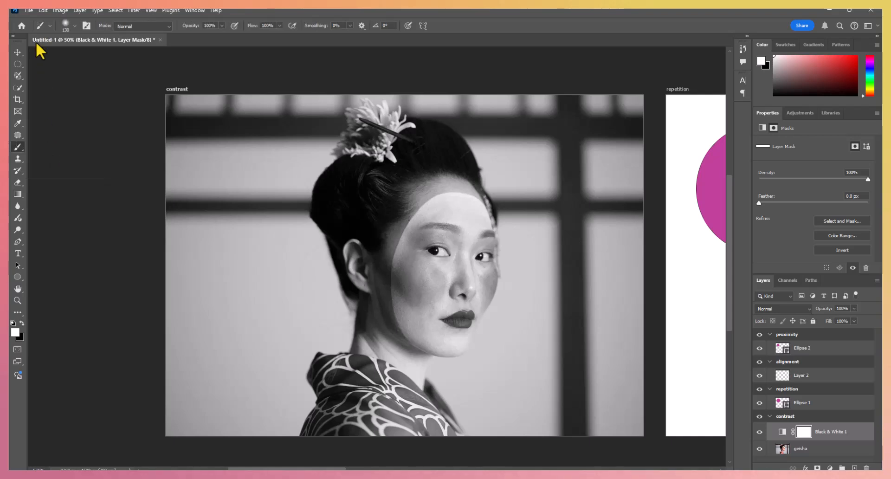
pyautogui.click(16, 330)
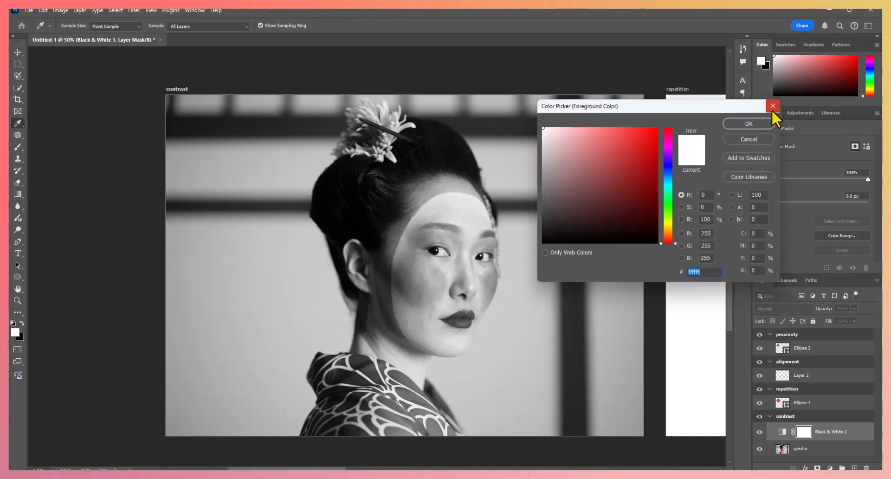
pyautogui.click(773, 106)
pyautogui.click(21, 323)
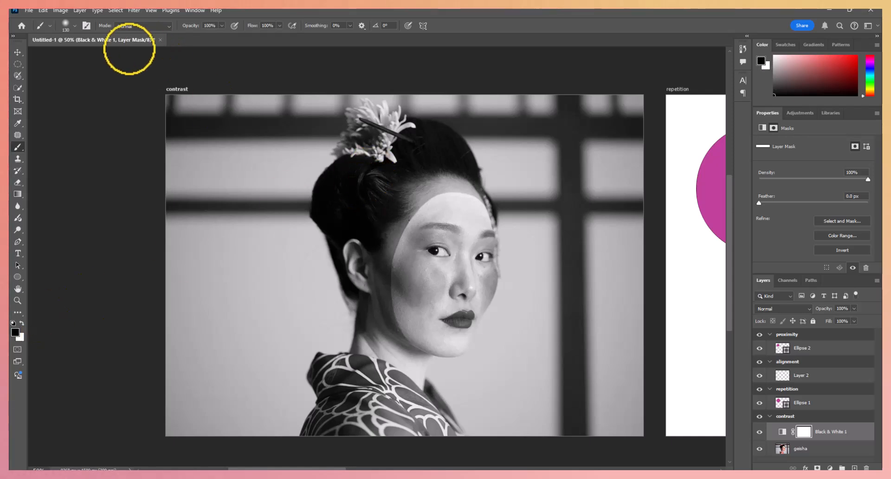
# - Try to restore the face's colour by painting black freehand over it on the Black & White 1 mask
pyautogui.moveTo(462, 212)
pyautogui.mouseDown()
pyautogui.moveTo(458, 332)
pyautogui.moveTo(469, 240)
pyautogui.moveTo(462, 282)
pyautogui.moveTo(441, 288)
pyautogui.moveTo(451, 225)
pyautogui.moveTo(416, 268)
pyautogui.mouseUp()
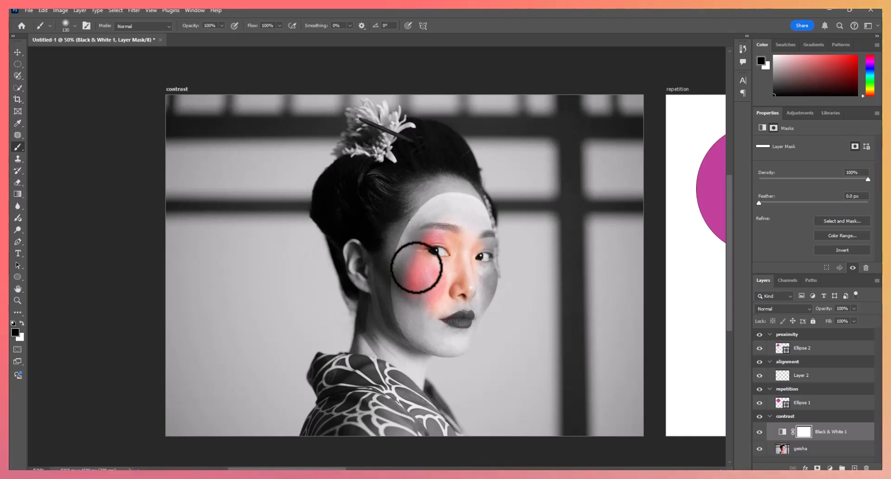
pyautogui.moveTo(428, 229)
pyautogui.mouseDown()
pyautogui.moveTo(404, 293)
pyautogui.moveTo(422, 331)
pyautogui.moveTo(425, 306)
pyautogui.moveTo(432, 332)
pyautogui.moveTo(470, 300)
pyautogui.moveTo(478, 279)
pyautogui.moveTo(480, 294)
pyautogui.moveTo(470, 211)
pyautogui.moveTo(457, 230)
pyautogui.moveTo(453, 211)
pyautogui.moveTo(438, 232)
pyautogui.moveTo(447, 201)
pyautogui.moveTo(480, 220)
pyautogui.moveTo(448, 207)
pyautogui.moveTo(422, 230)
pyautogui.moveTo(410, 281)
pyautogui.moveTo(421, 324)
pyautogui.moveTo(483, 272)
pyautogui.mouseUp()
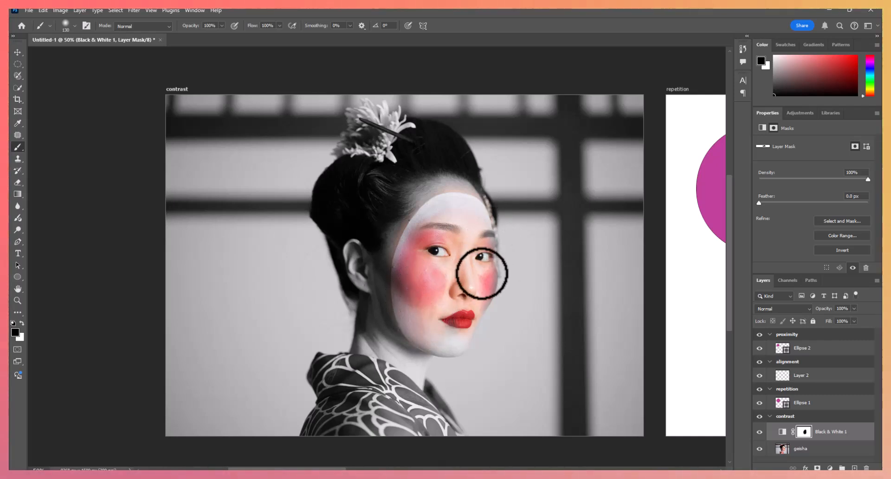
pyautogui.hotkey('ctrl', 'z')
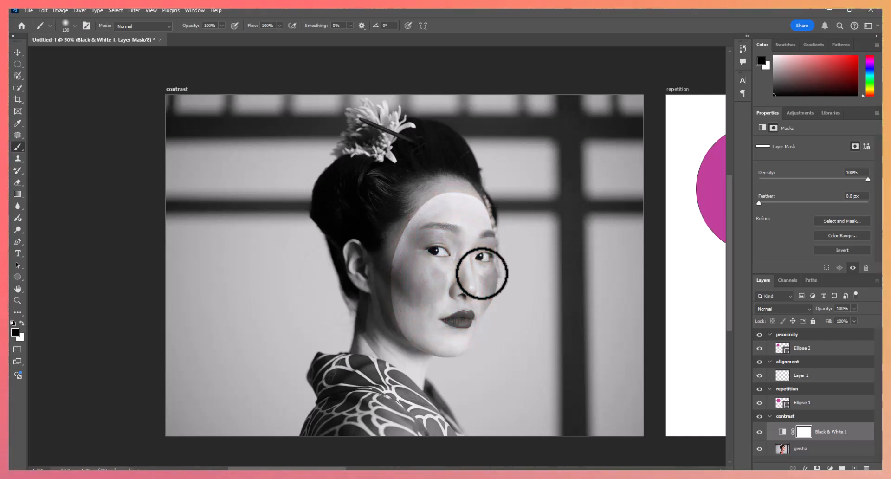
# - Draw a freehand Lasso selection around the woman's white-painted face and make black the foreground colour
pyautogui.click(18, 67)
pyautogui.click(18, 79)
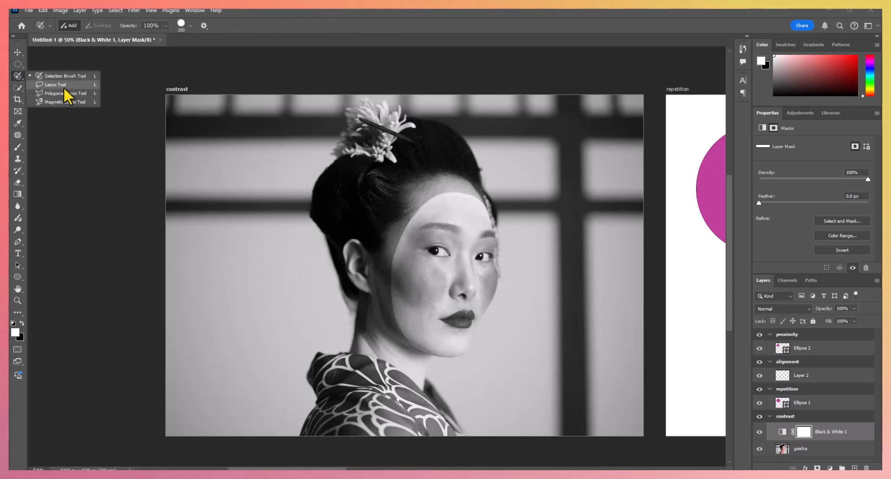
pyautogui.click(64, 88)
pyautogui.press('x')
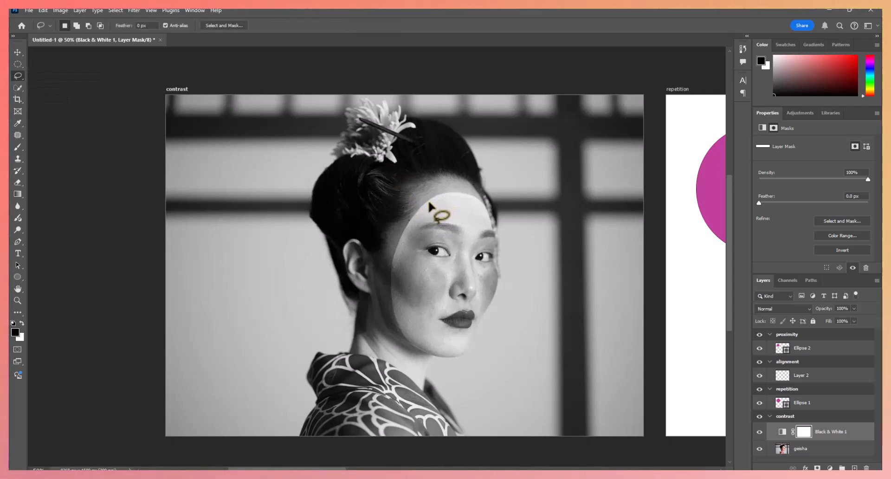
pyautogui.moveTo(401, 259)
pyautogui.mouseDown()
pyautogui.moveTo(407, 327)
pyautogui.moveTo(429, 348)
pyautogui.moveTo(457, 350)
pyautogui.moveTo(484, 304)
pyautogui.moveTo(489, 225)
pyautogui.moveTo(466, 205)
pyautogui.moveTo(430, 200)
pyautogui.mouseUp()
# - Brush black inside the face selection on the mask to bring back the face's colour, and deselect
pyautogui.click(17, 147)
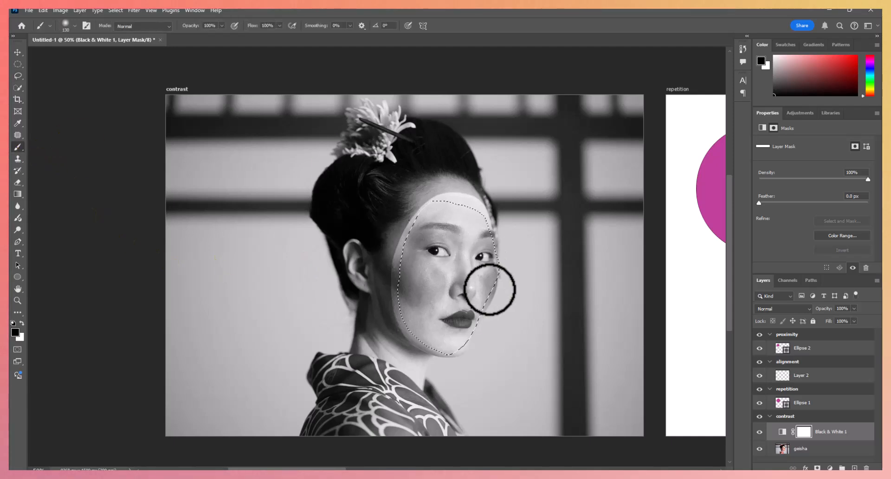
pyautogui.click(459, 228)
pyautogui.moveTo(448, 302)
pyautogui.mouseDown()
pyautogui.moveTo(470, 209)
pyautogui.moveTo(467, 278)
pyautogui.moveTo(481, 306)
pyautogui.moveTo(488, 248)
pyautogui.moveTo(479, 222)
pyautogui.moveTo(449, 358)
pyautogui.moveTo(455, 216)
pyautogui.moveTo(436, 305)
pyautogui.moveTo(406, 358)
pyautogui.moveTo(394, 312)
pyautogui.moveTo(426, 249)
pyautogui.moveTo(412, 234)
pyautogui.moveTo(433, 196)
pyautogui.moveTo(446, 223)
pyautogui.moveTo(425, 242)
pyautogui.moveTo(459, 249)
pyautogui.moveTo(415, 220)
pyautogui.moveTo(432, 203)
pyautogui.mouseUp()
pyautogui.hotkey('ctrl', 'd')
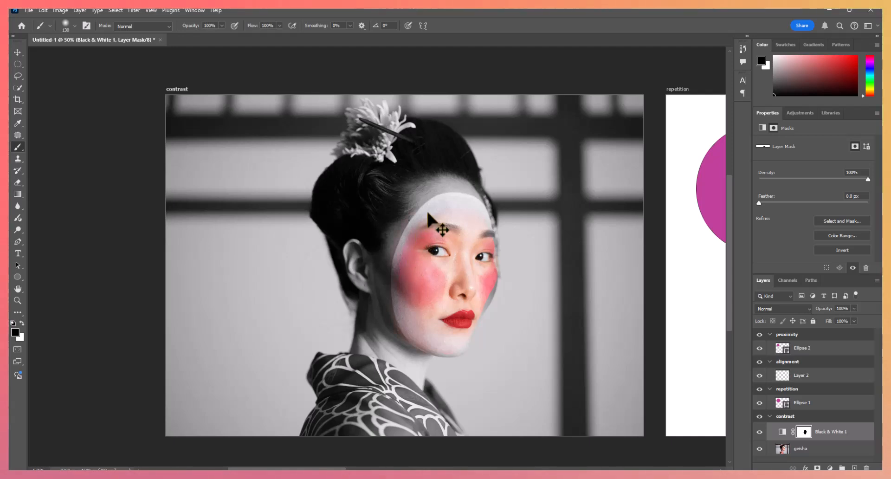
# - Brush black on the mask along the outline of the face makeup to restore its colour out to the edges
pyautogui.click(18, 300)
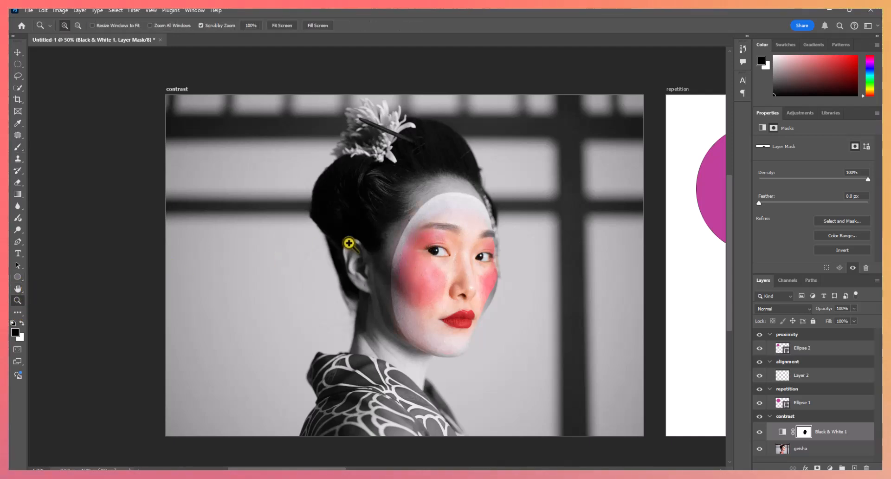
pyautogui.click(413, 222)
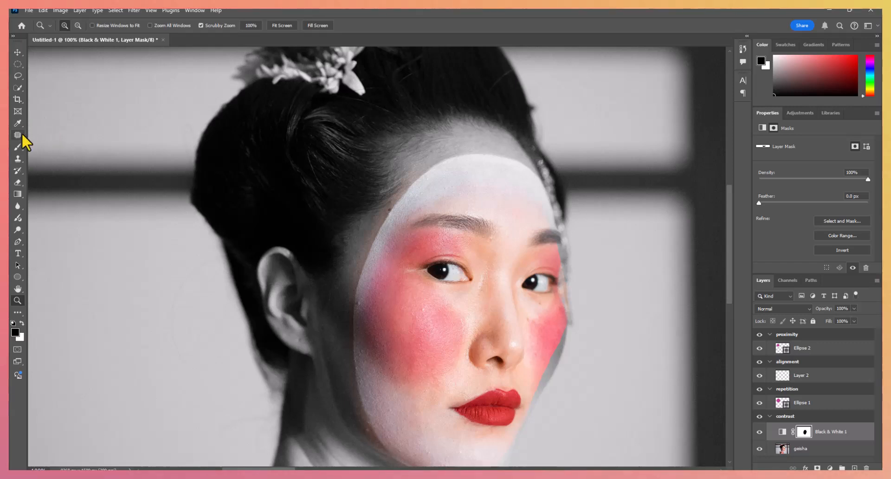
pyautogui.click(18, 146)
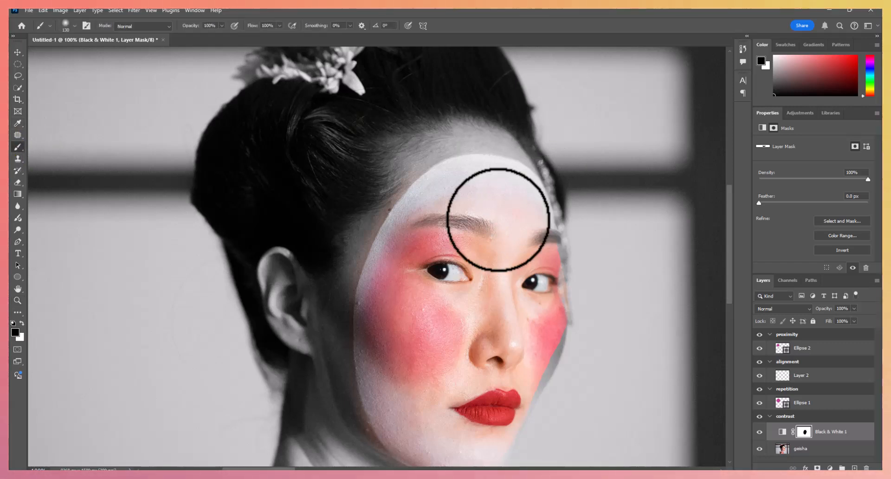
pyautogui.scroll(-2, 499, 223)
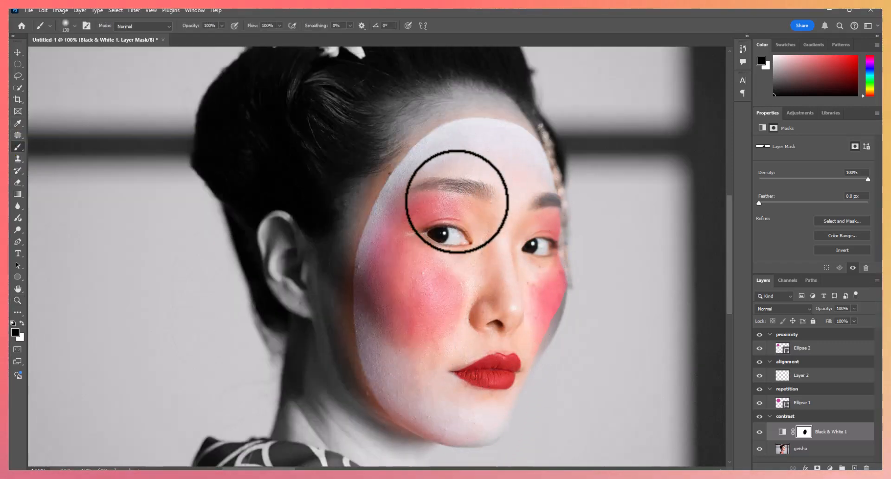
# - Refine the mask around the face, brushing white over colour spill outside the makeup and black over the grey edge of the far cheek
pyautogui.click(21, 324)
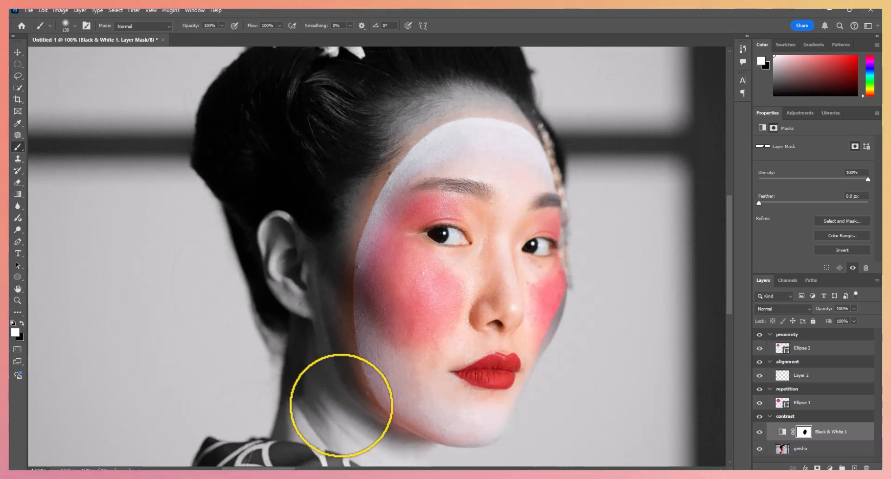
pyautogui.moveTo(337, 323)
pyautogui.mouseDown()
pyautogui.moveTo(345, 212)
pyautogui.moveTo(388, 142)
pyautogui.moveTo(466, 95)
pyautogui.moveTo(518, 101)
pyautogui.mouseUp()
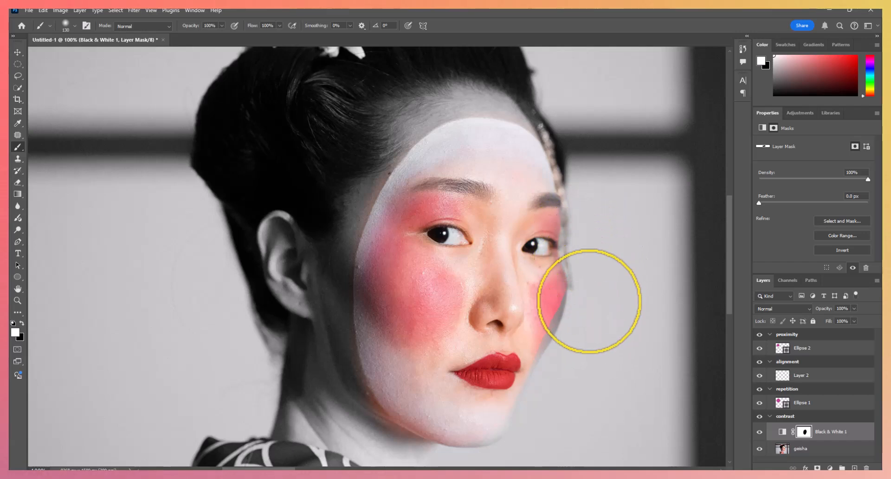
pyautogui.press('x')
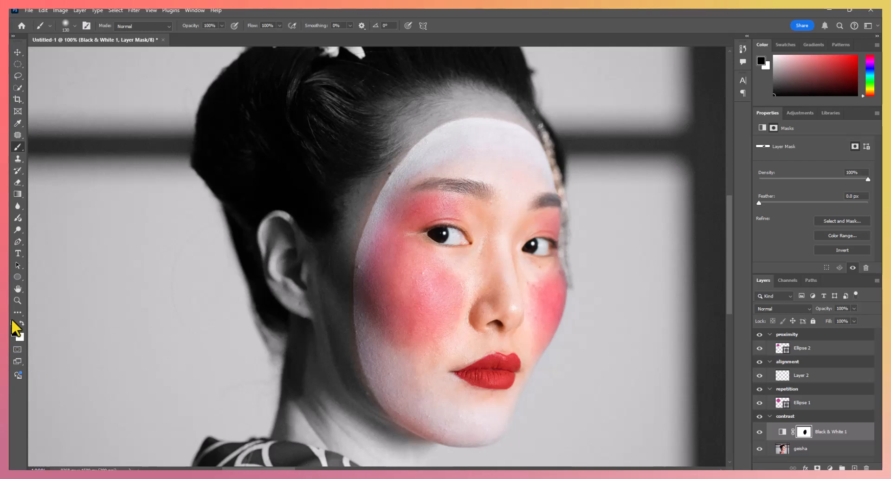
# - Move the magenta circle on the repetition artboard closer to its upper-left corner, at about X 70 px, Y 65 px
pyautogui.click(18, 300)
pyautogui.click(277, 27)
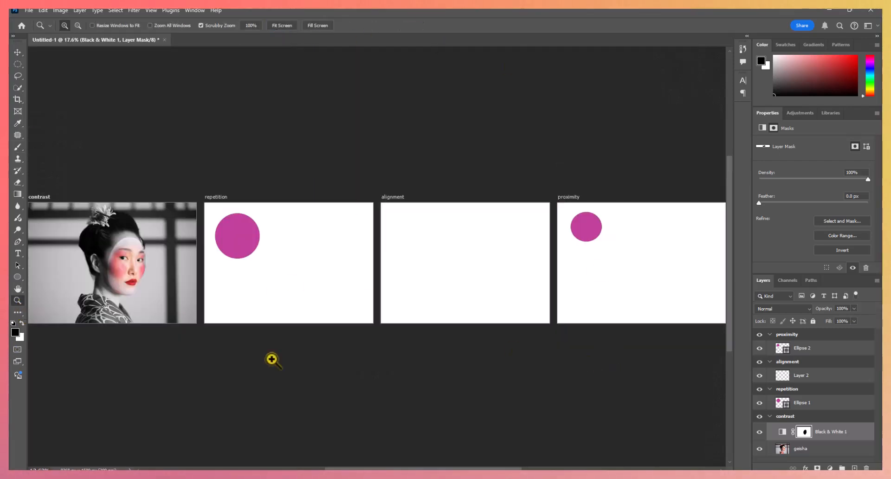
pyautogui.moveTo(88, 277); pyautogui.dragTo(241, 329)
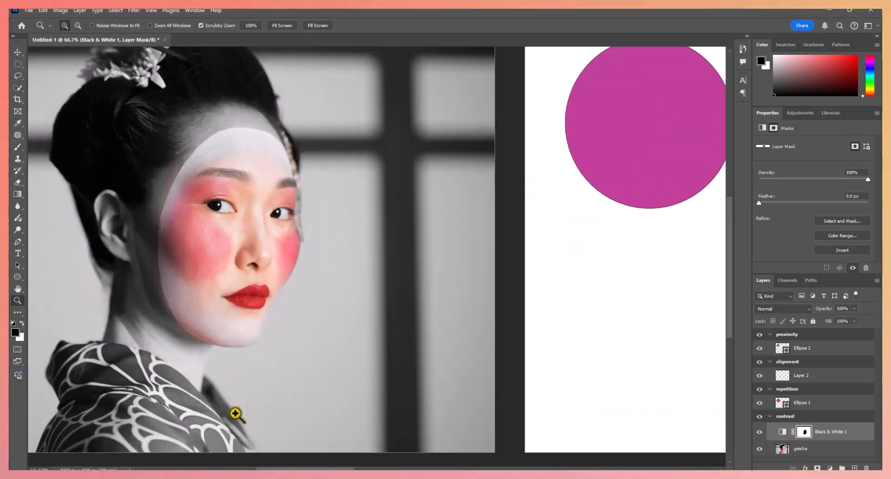
pyautogui.moveTo(305, 469); pyautogui.dragTo(285, 469)
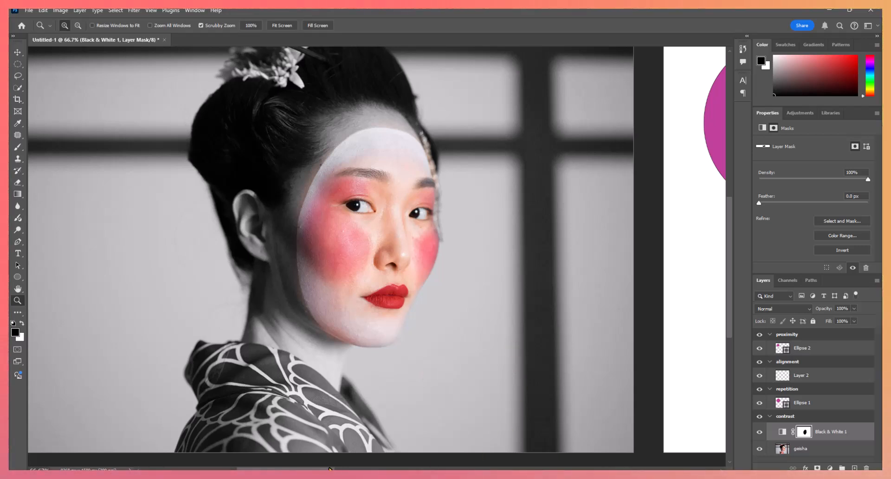
pyautogui.moveTo(330, 469); pyautogui.dragTo(412, 469)
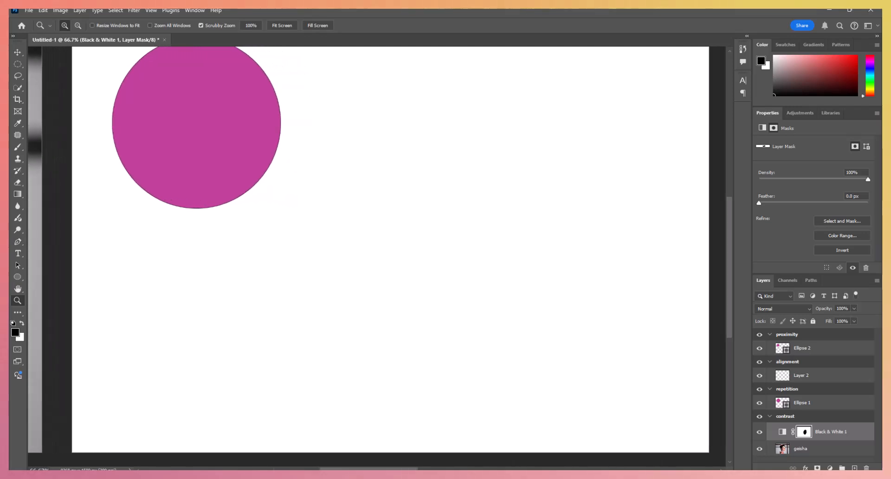
pyautogui.scroll(2, 442, 440)
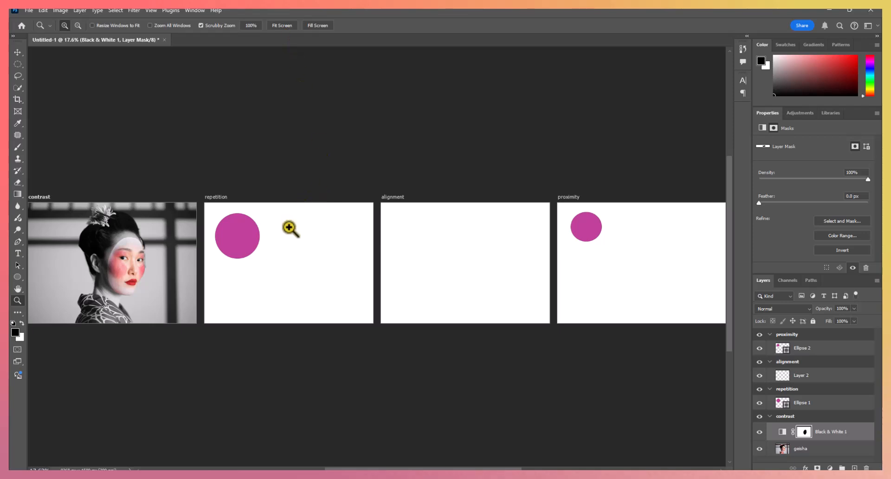
pyautogui.moveTo(287, 245); pyautogui.dragTo(287, 245)
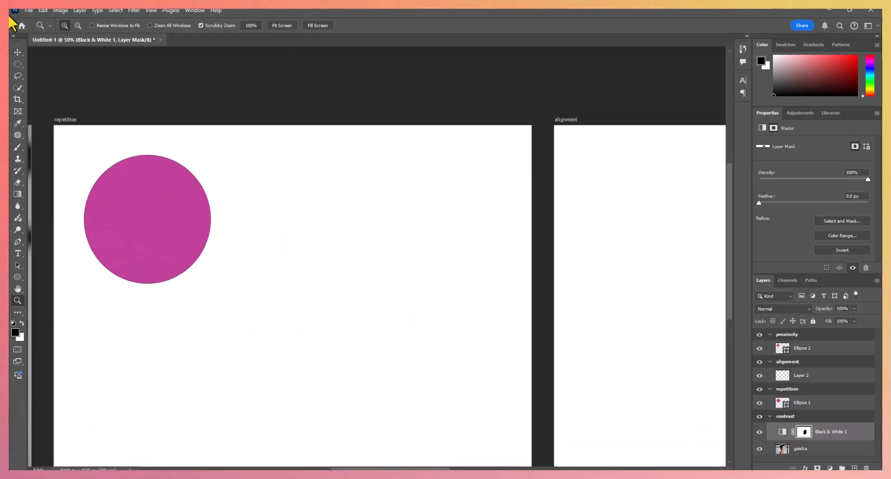
pyautogui.click(18, 52)
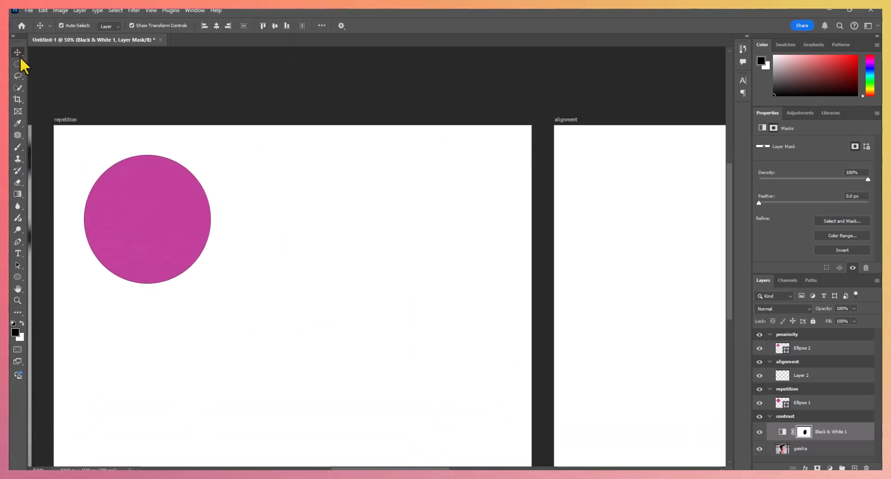
pyautogui.click(117, 211)
pyautogui.moveTo(118, 212); pyautogui.dragTo(104, 196)
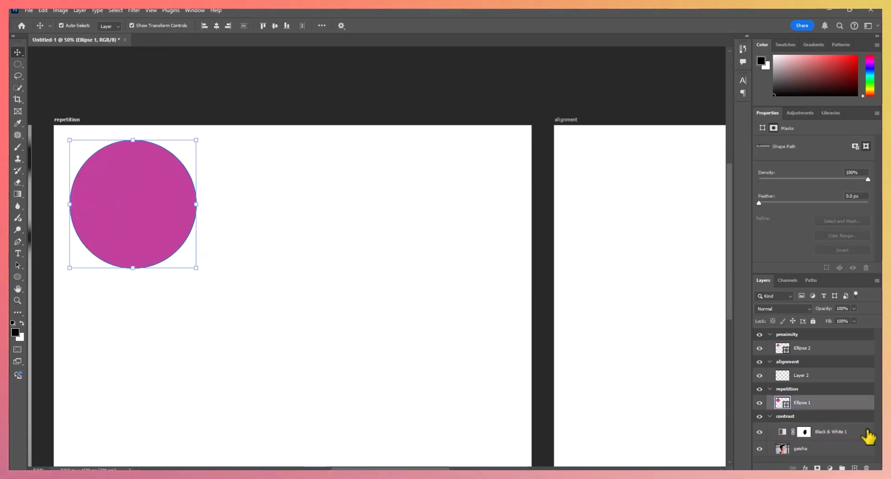
# - Duplicate the magenta circle and place the copy level with the original on its right, at about X 654 px, Y 64 px
pyautogui.hotkey('ctrl', 'j')
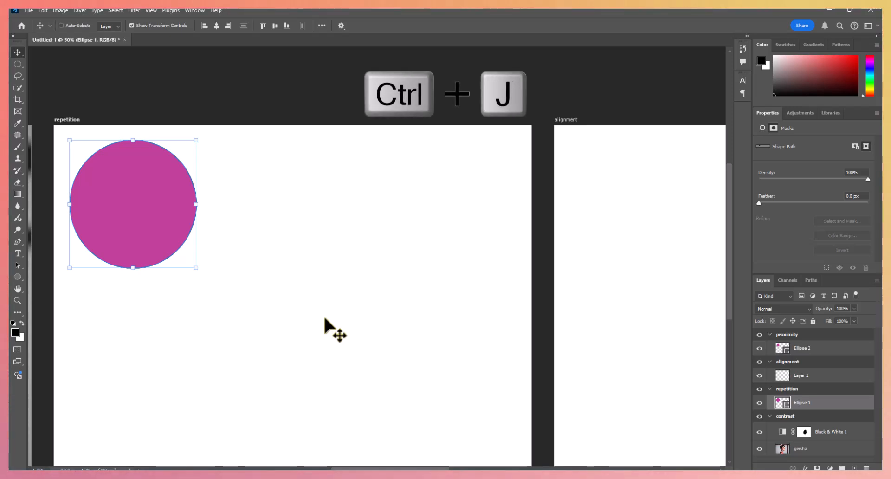
pyautogui.moveTo(147, 209); pyautogui.dragTo(277, 208)
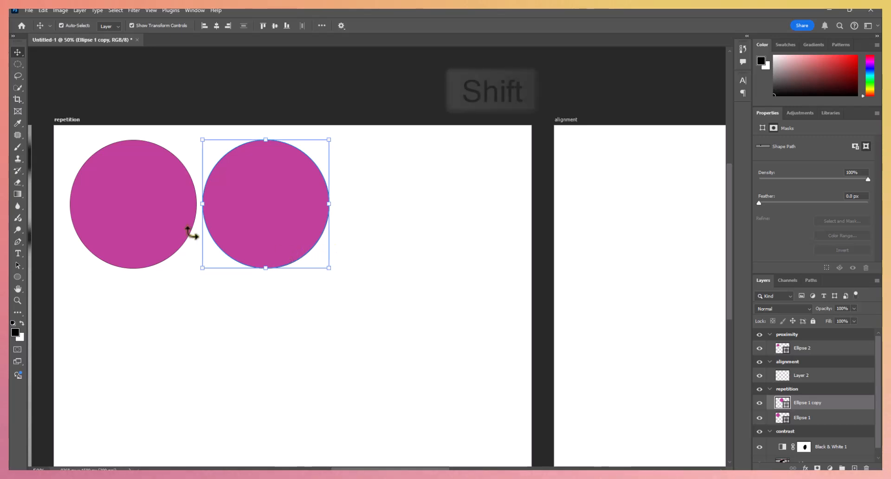
# - Duplicate both magenta circles and place the copies as a second row below them, at about X 56 px, Y 708 px
pyautogui.keyDown('shift'); pyautogui.click(146, 222); pyautogui.keyUp('shift')
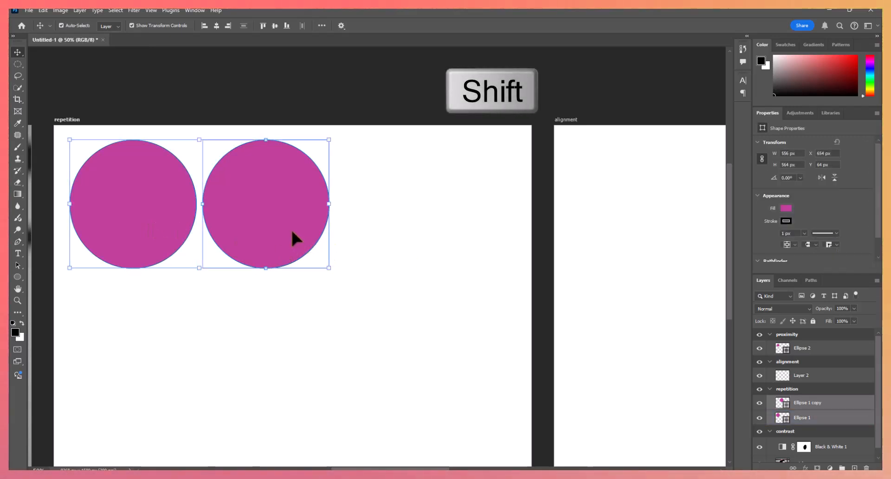
pyautogui.click(184, 232)
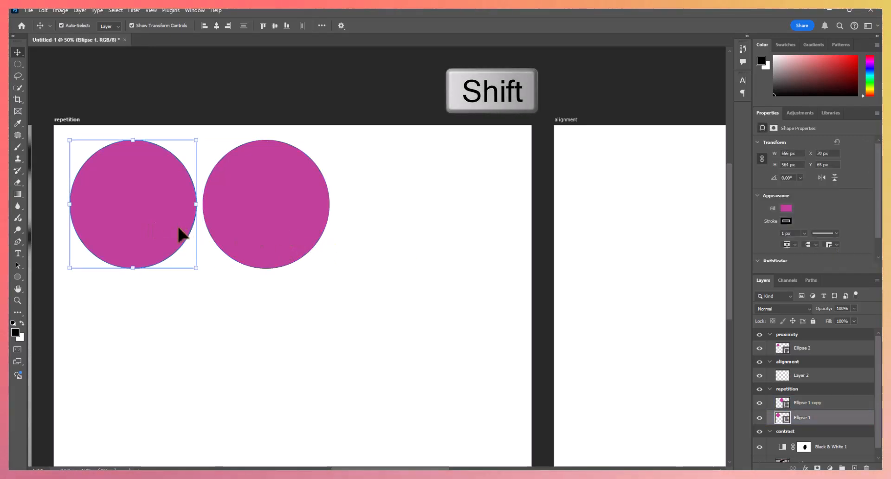
pyautogui.keyDown('shift'); pyautogui.click(245, 221); pyautogui.keyUp('shift')
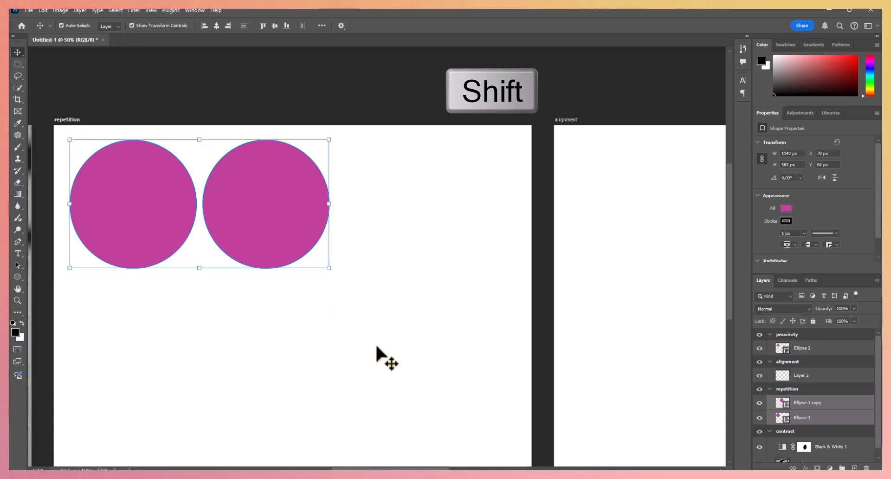
pyautogui.hotkey('ctrl', 'j')
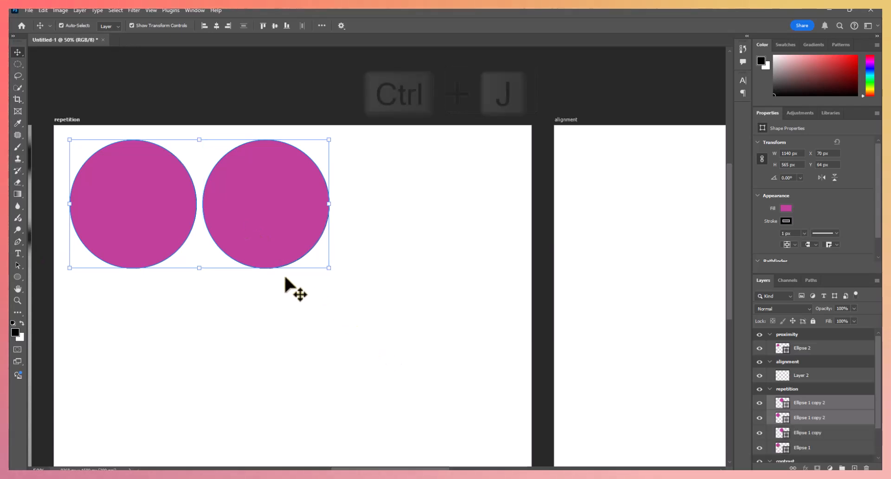
pyautogui.moveTo(264, 232); pyautogui.dragTo(261, 378)
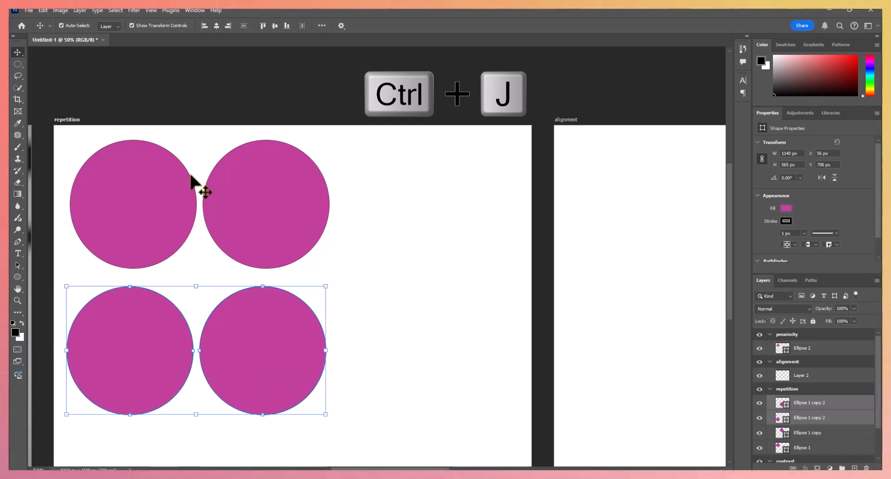
# - Duplicate all four circles on the repetition artboard and place the copies to their right, at about X 1238 px, Y 66 px
pyautogui.click(353, 169)
pyautogui.moveTo(354, 173); pyautogui.dragTo(94, 392)
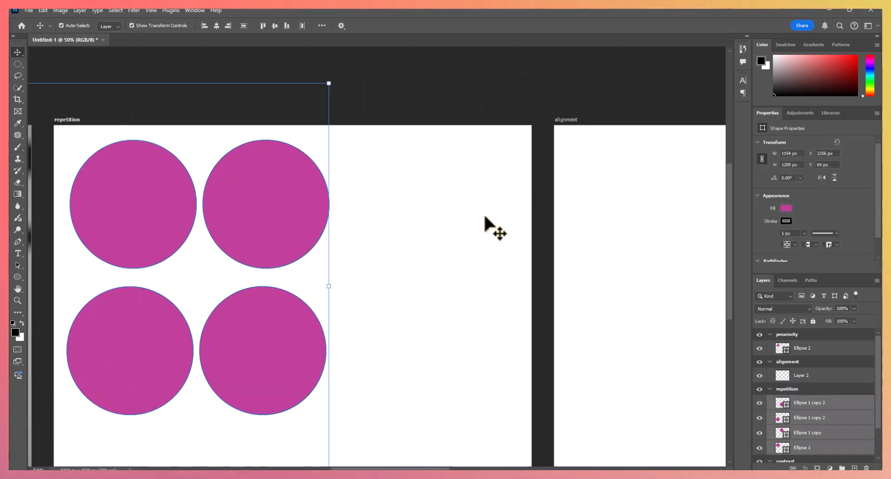
pyautogui.click(424, 224)
pyautogui.moveTo(408, 213); pyautogui.dragTo(133, 393)
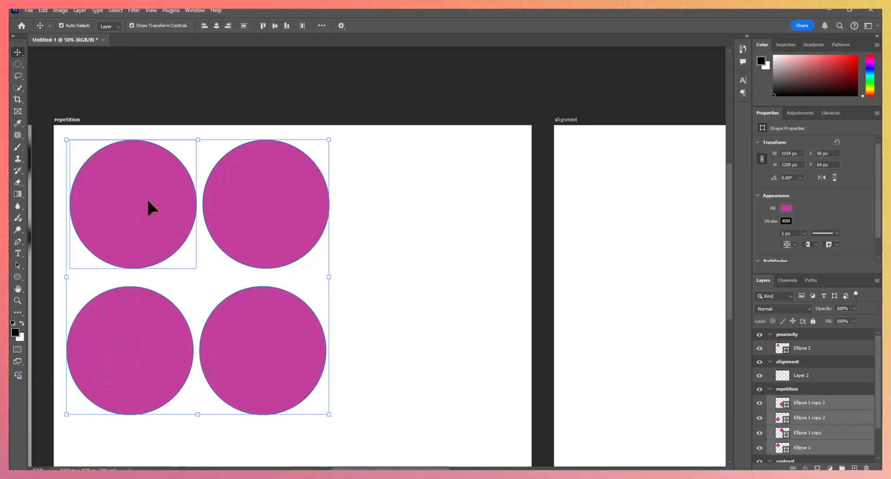
pyautogui.hotkey('ctrl', 'j')
pyautogui.moveTo(148, 200); pyautogui.dragTo(420, 202)
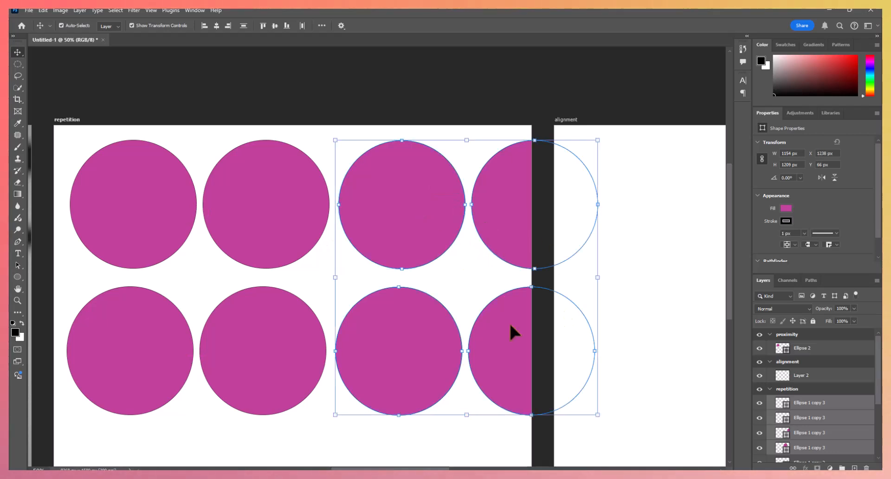
# - Scale all eight circles together to about 83% and centre the two rows within the repetition artboard
pyautogui.click(156, 84)
pyautogui.moveTo(65, 97); pyautogui.dragTo(508, 418)
pyautogui.hotkey('ctrl', 't')
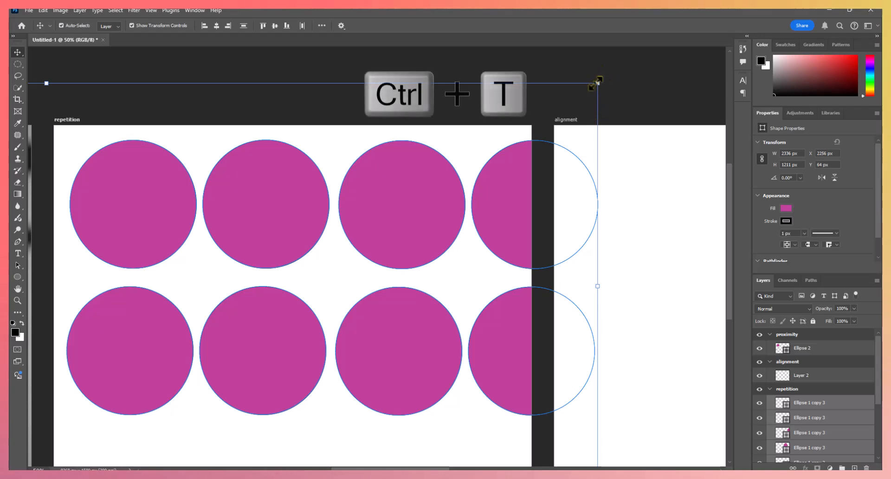
pyautogui.moveTo(596, 83); pyautogui.dragTo(418, 181)
pyautogui.press('ctrl')
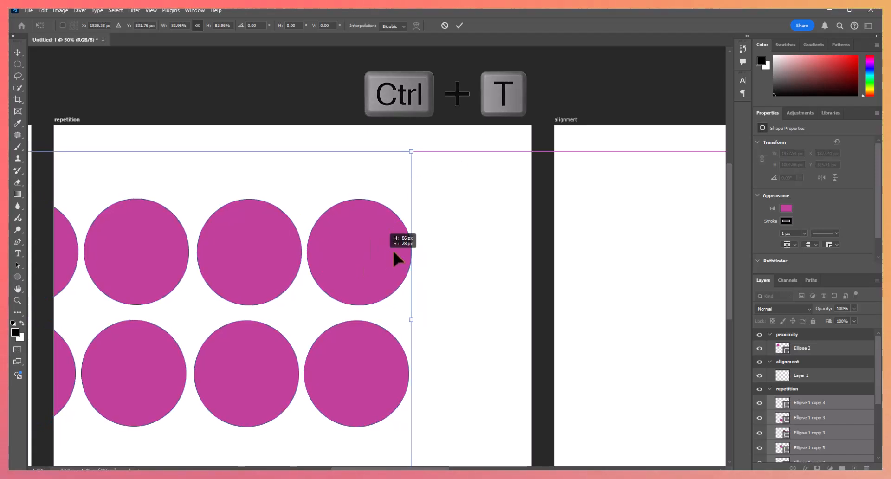
pyautogui.moveTo(394, 253); pyautogui.dragTo(461, 234)
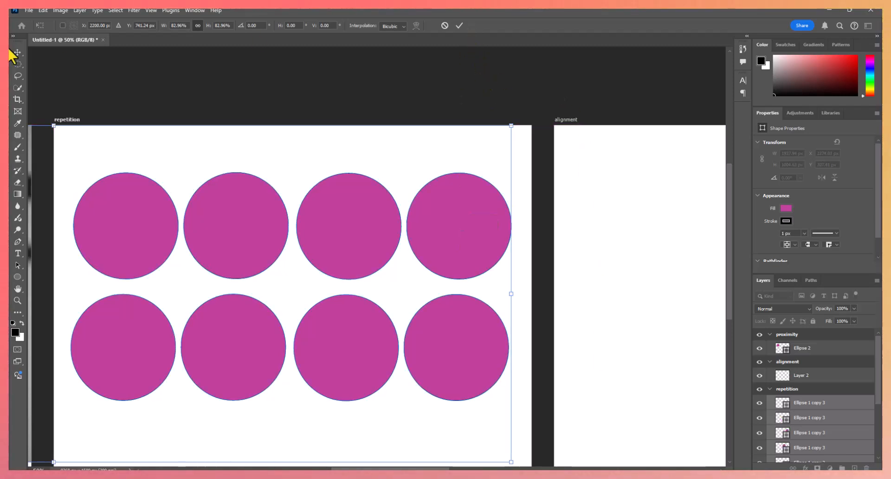
pyautogui.press('Return')
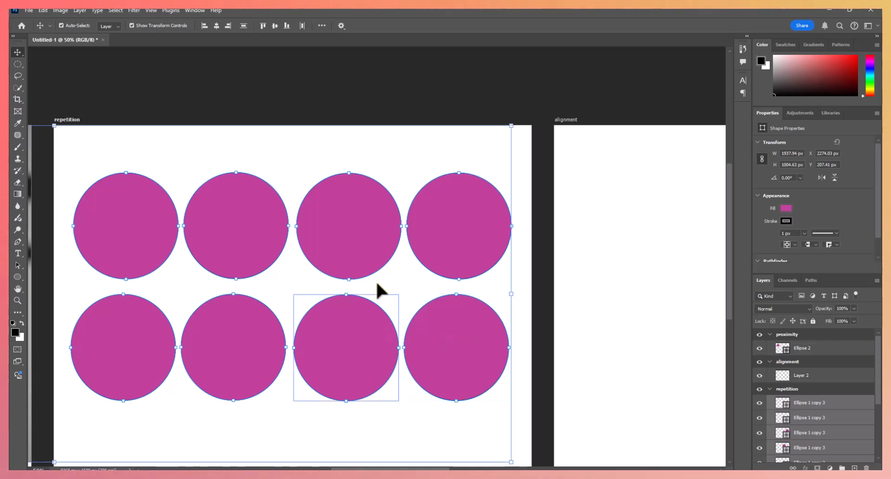
pyautogui.click(573, 85)
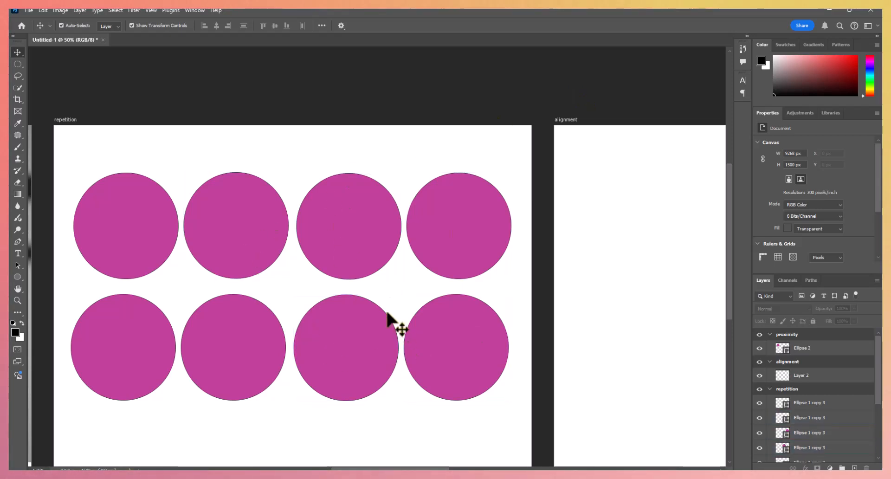
# - Enlarge the layer list to fit all the circle layers of the repetition artboard
pyautogui.scroll(-2, 813, 394)
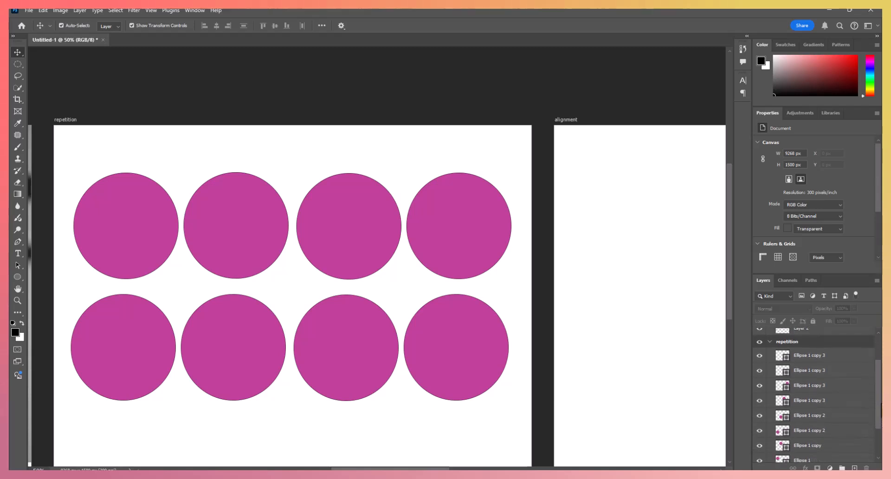
pyautogui.moveTo(857, 274); pyautogui.dragTo(858, 71)
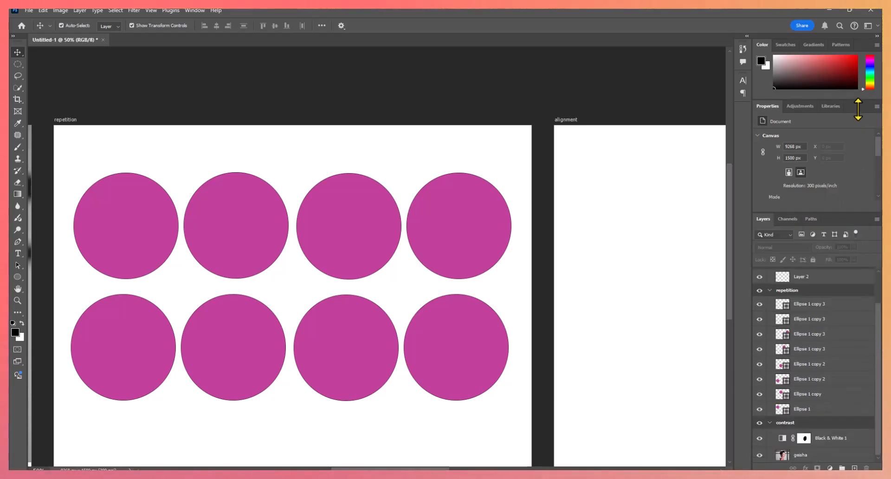
pyautogui.click(852, 306)
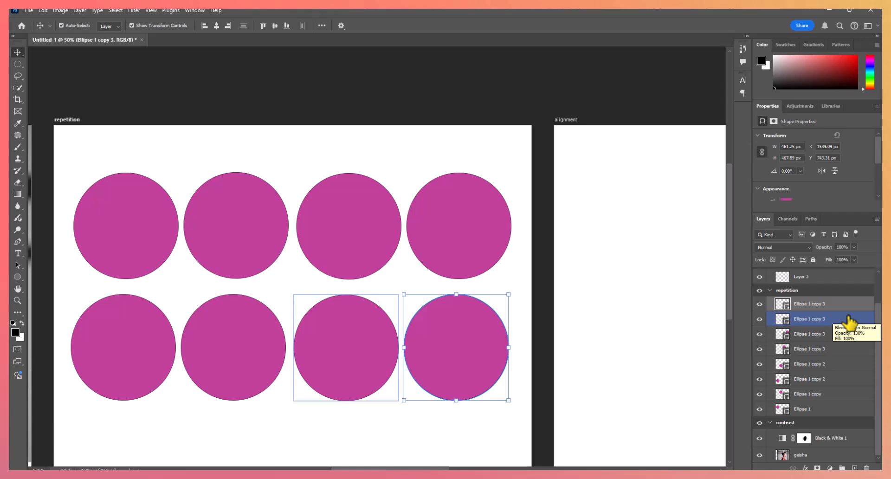
pyautogui.keyDown('ctrl'); pyautogui.click(845, 320); pyautogui.keyUp('ctrl')
pyautogui.keyDown('ctrl'); pyautogui.click(846, 334); pyautogui.keyUp('ctrl')
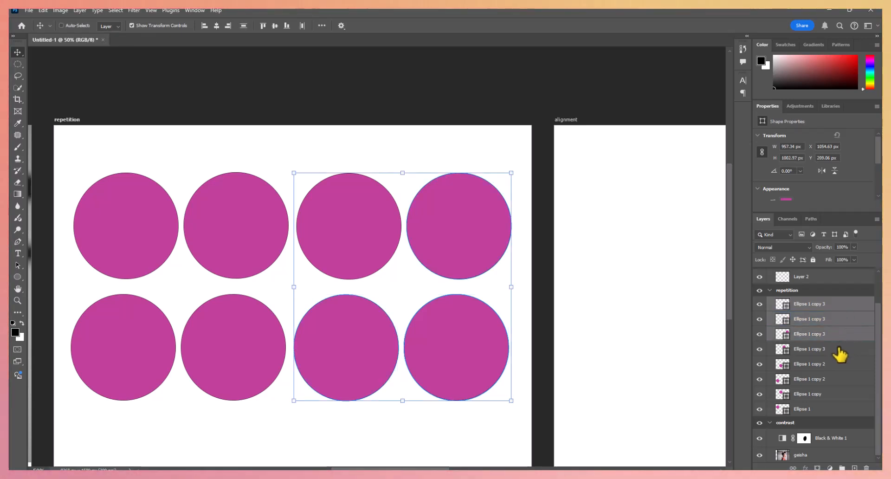
pyautogui.keyDown('ctrl'); pyautogui.click(841, 349); pyautogui.keyUp('ctrl')
pyautogui.keyDown('ctrl'); pyautogui.click(848, 364); pyautogui.keyUp('ctrl')
pyautogui.keyDown('ctrl'); pyautogui.click(850, 379); pyautogui.keyUp('ctrl')
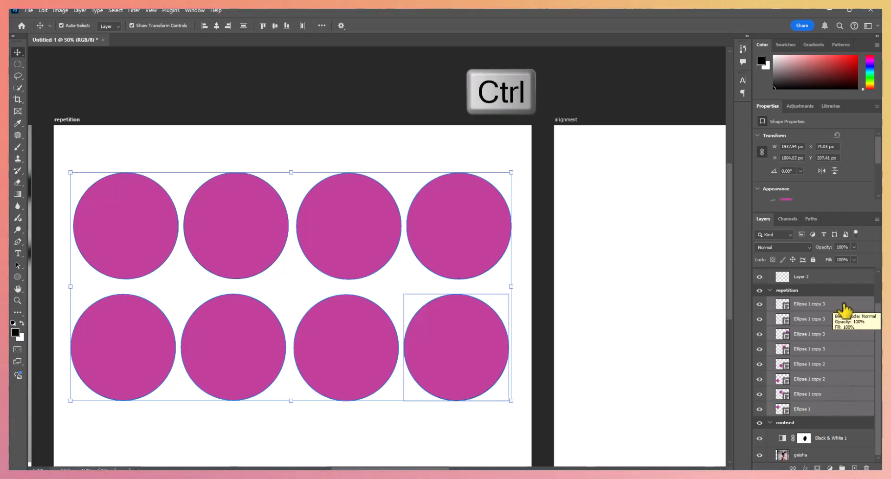
# - Group all eight circle layers of the repetition artboard and check the group's contents
pyautogui.click(845, 305)
pyautogui.keyDown('ctrl'); pyautogui.click(845, 317); pyautogui.keyUp('ctrl')
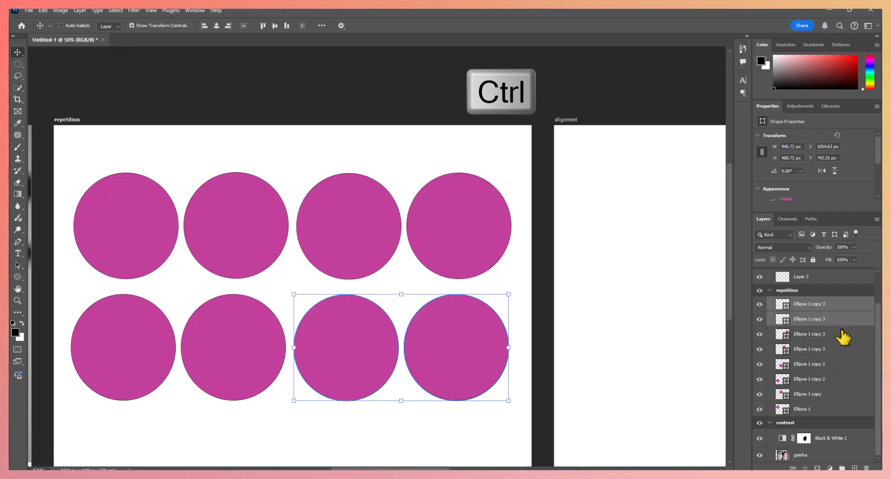
pyautogui.keyDown('ctrl'); pyautogui.click(842, 338); pyautogui.keyUp('ctrl')
pyautogui.keyDown('ctrl'); pyautogui.click(842, 341); pyautogui.keyUp('ctrl')
pyautogui.keyDown('ctrl'); pyautogui.click(838, 340); pyautogui.keyUp('ctrl')
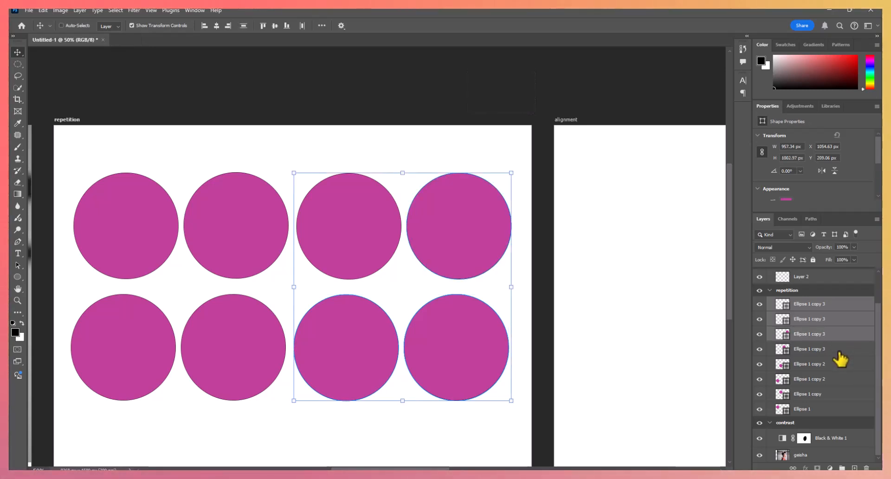
pyautogui.keyDown('ctrl'); pyautogui.click(839, 351); pyautogui.keyUp('ctrl')
pyautogui.keyDown('ctrl'); pyautogui.click(834, 365); pyautogui.keyUp('ctrl')
pyautogui.keyDown('ctrl'); pyautogui.click(832, 380); pyautogui.keyUp('ctrl')
pyautogui.keyDown('ctrl'); pyautogui.click(831, 395); pyautogui.keyUp('ctrl')
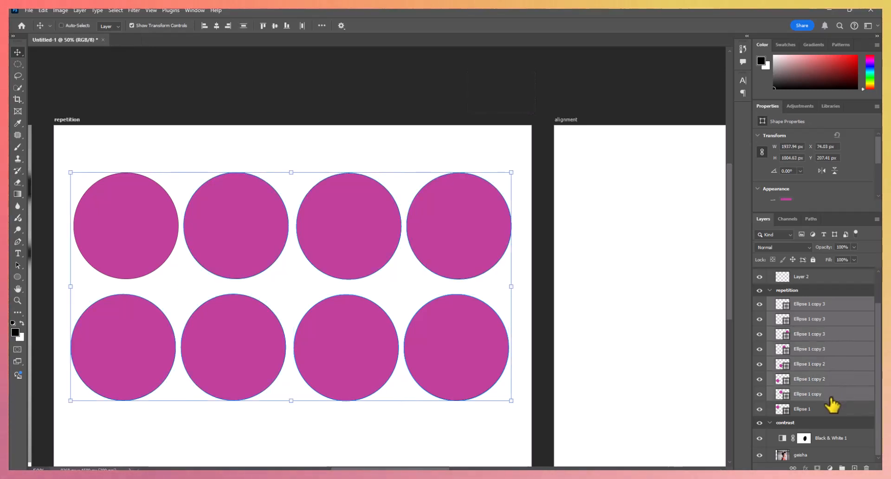
pyautogui.keyDown('ctrl'); pyautogui.click(832, 408); pyautogui.keyUp('ctrl')
pyautogui.hotkey('ctrl', 'g')
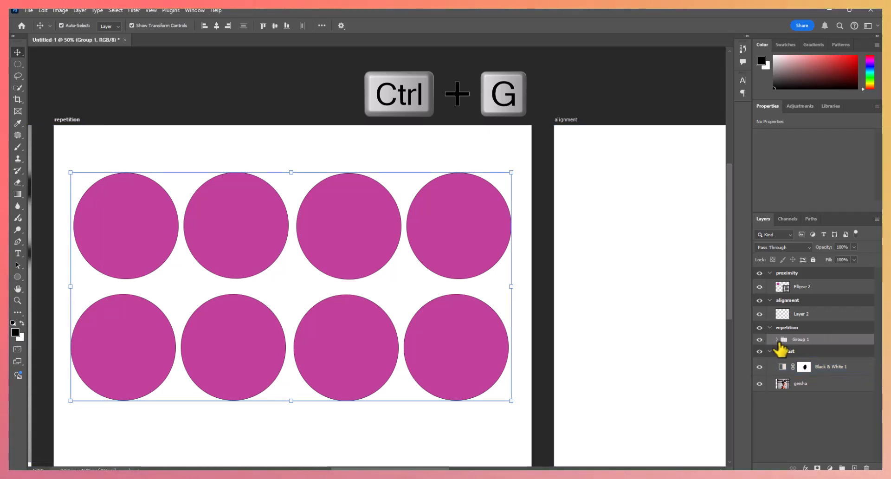
pyautogui.click(777, 339)
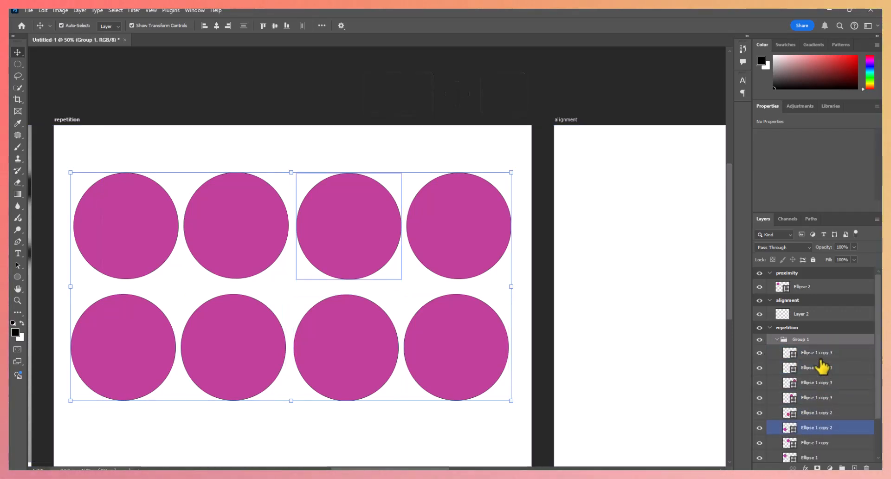
pyautogui.click(777, 339)
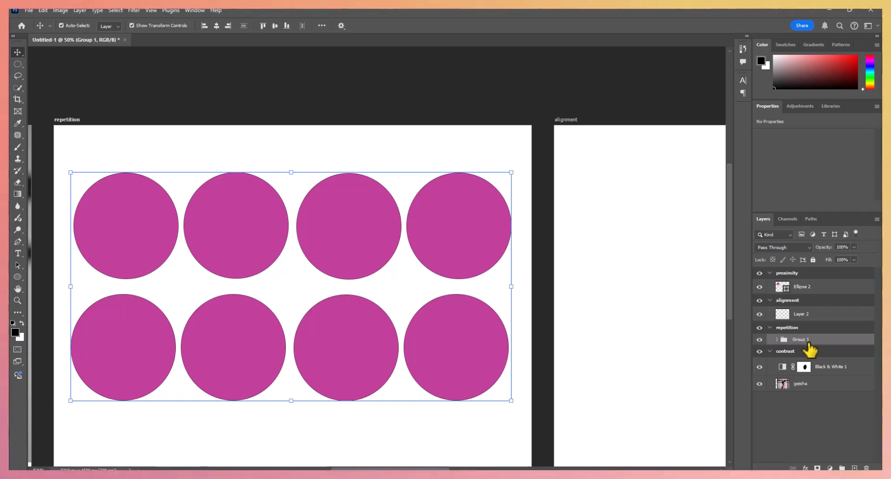
# - Open the circle group's layer style with a Gradient Overlay and move the dialog clear of the circles
pyautogui.click(818, 367)
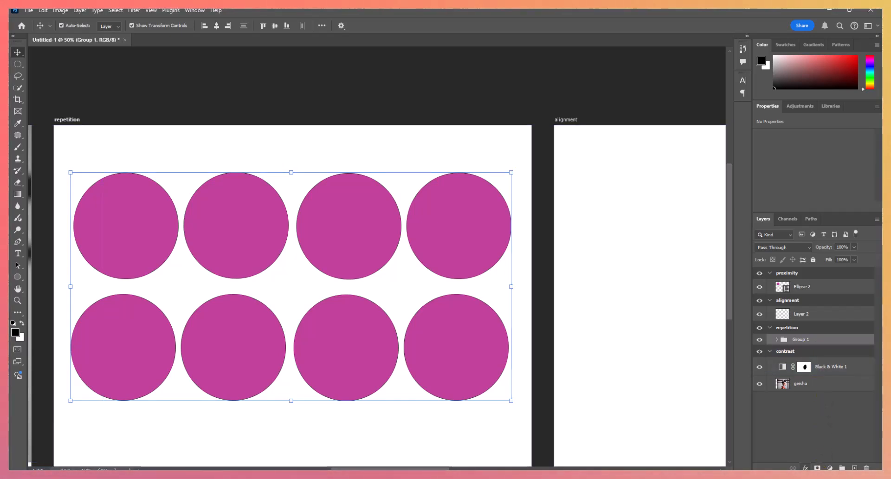
pyautogui.click(806, 468)
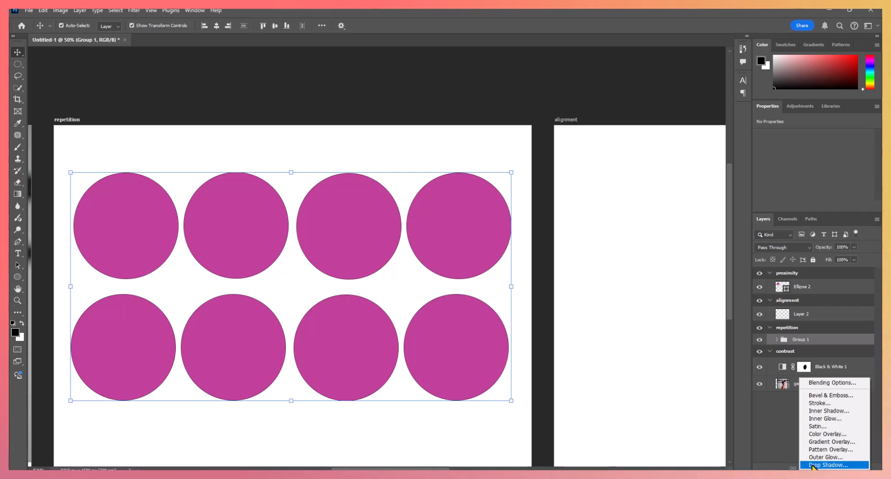
pyautogui.click(824, 442)
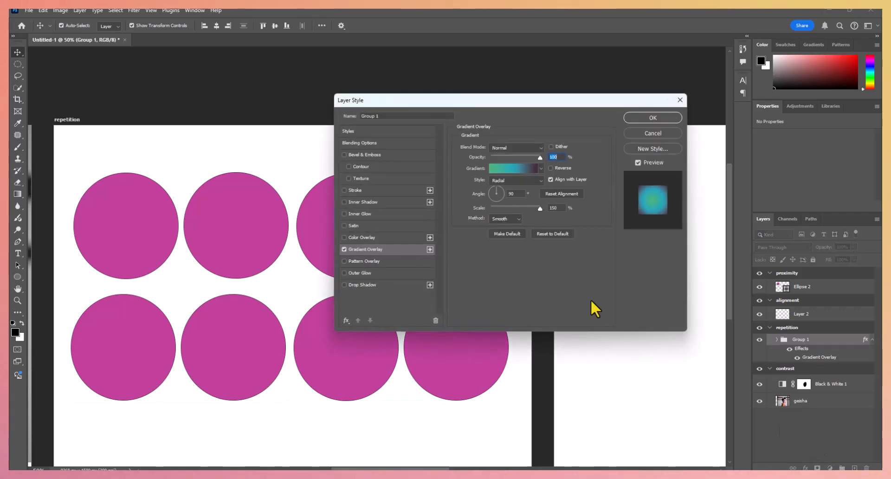
pyautogui.moveTo(461, 97); pyautogui.dragTo(635, 99)
pyautogui.click(698, 173)
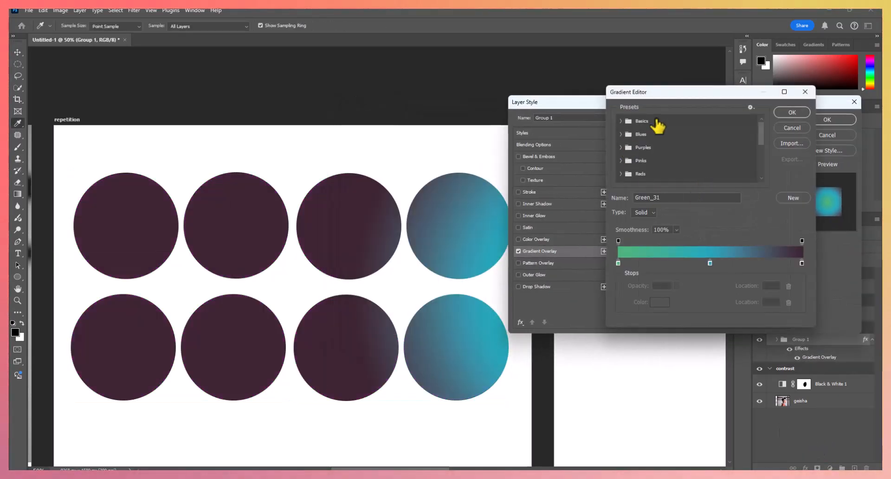
pyautogui.click(797, 128)
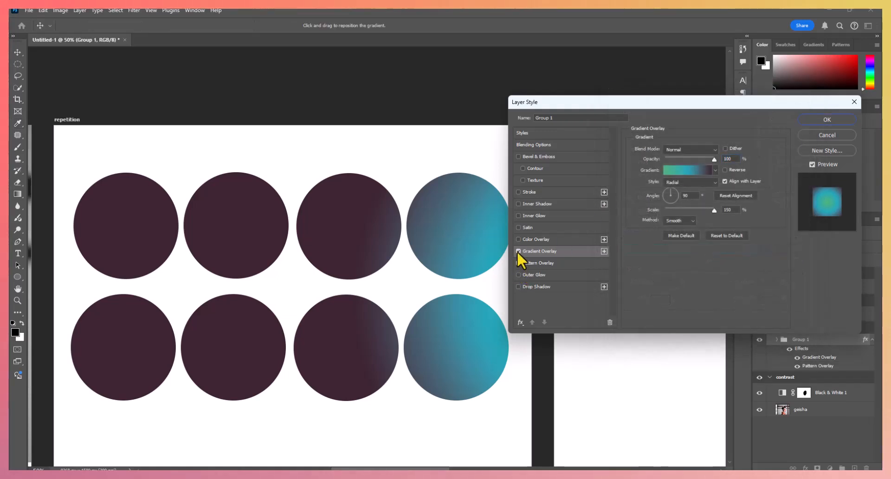
# - Replace the circle group's gradient overlay with a Pattern Overlay using the first blue pattern in the Water set
pyautogui.click(518, 251)
pyautogui.click(519, 263)
pyautogui.click(537, 265)
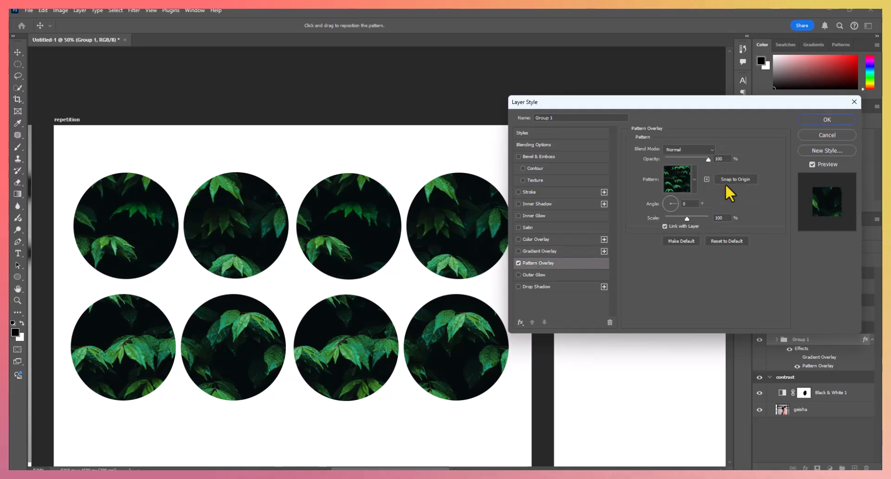
pyautogui.click(692, 180)
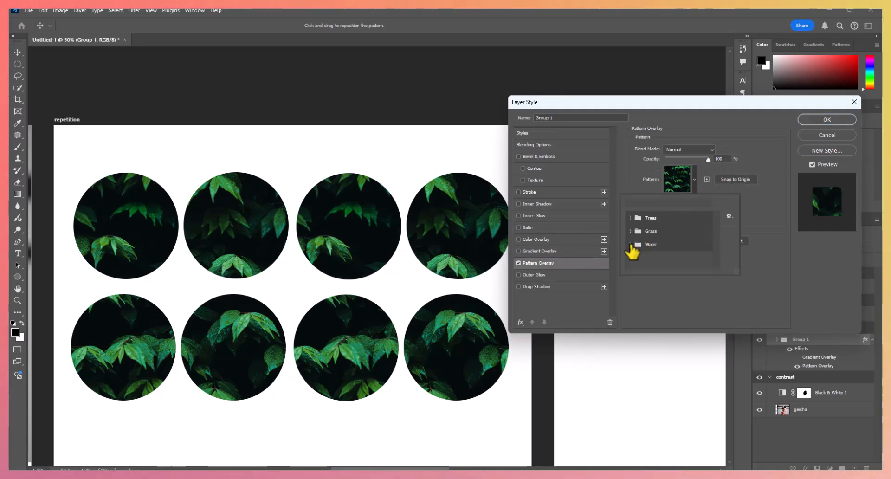
pyautogui.click(643, 259)
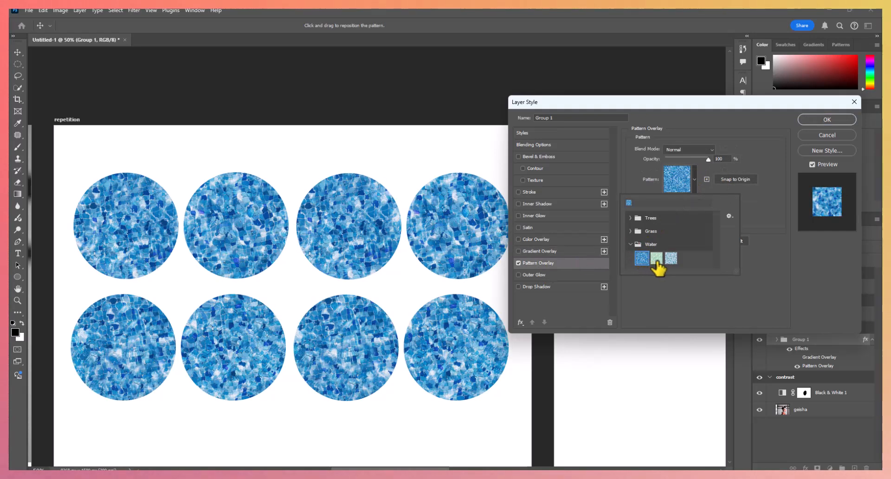
pyautogui.click(660, 293)
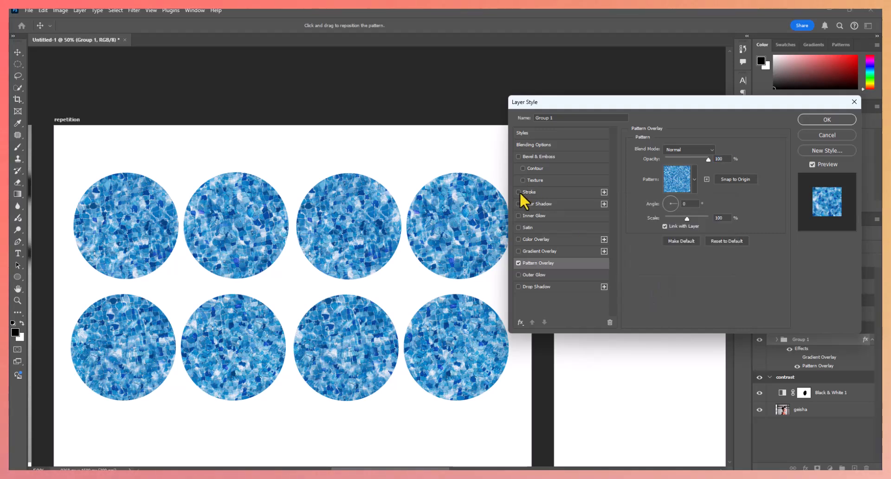
# - Add a blue outside Stroke to the circle group and set its size to 6 px
pyautogui.click(519, 192)
pyautogui.click(540, 193)
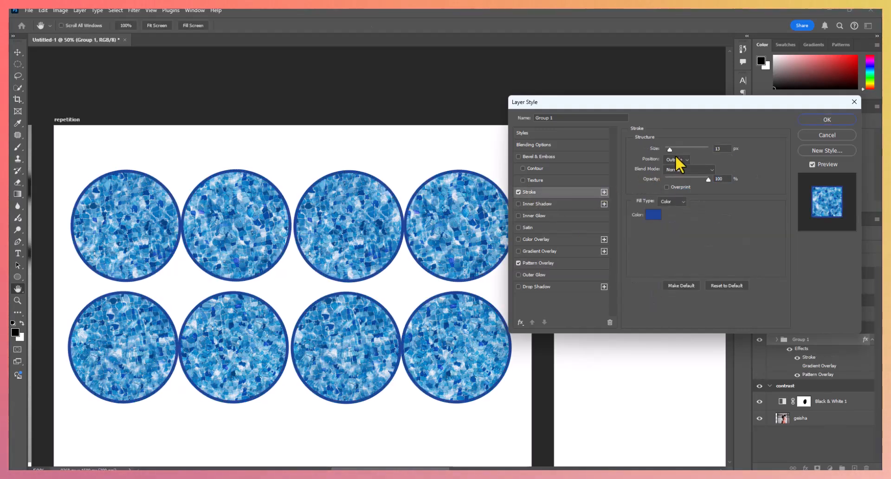
pyautogui.moveTo(670, 149); pyautogui.dragTo(667, 149)
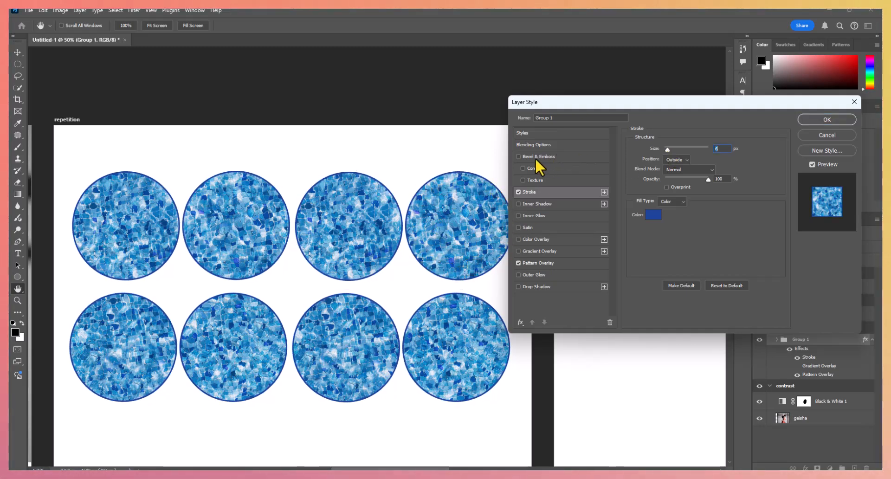
# - Add a Bevel & Emboss effect to the circle group and set its size to 21 px
pyautogui.click(520, 156)
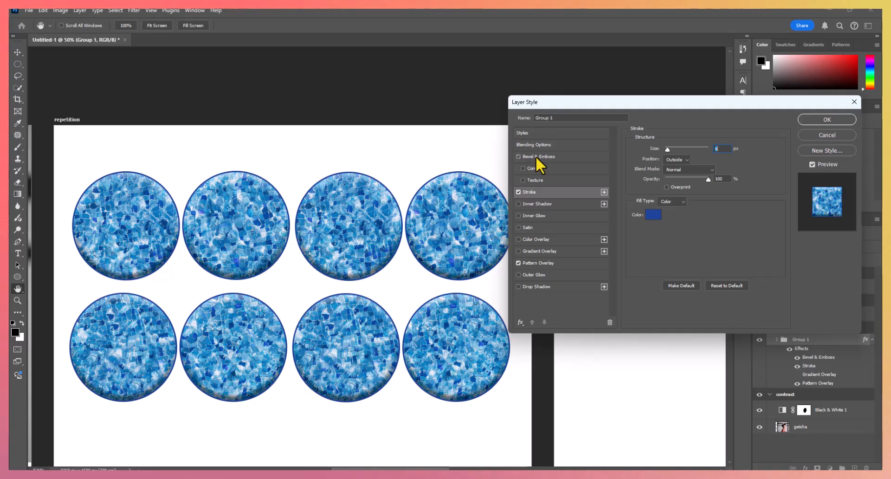
pyautogui.click(536, 156)
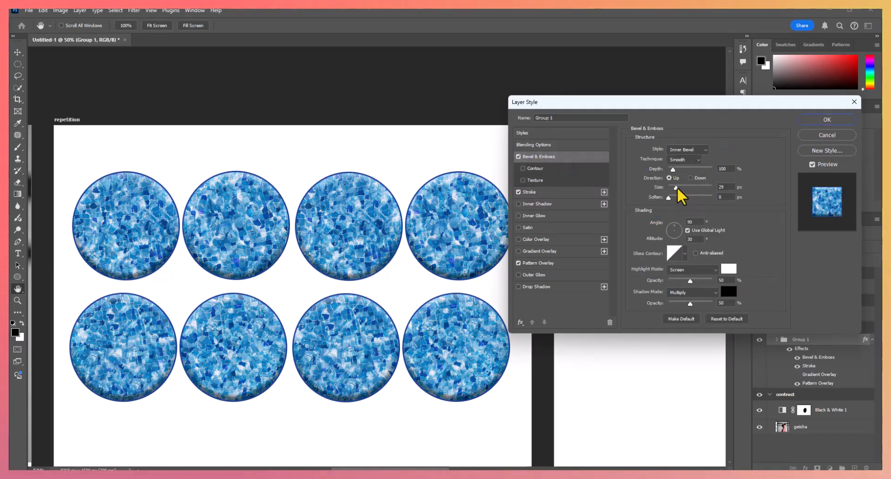
pyautogui.moveTo(677, 188); pyautogui.dragTo(675, 191)
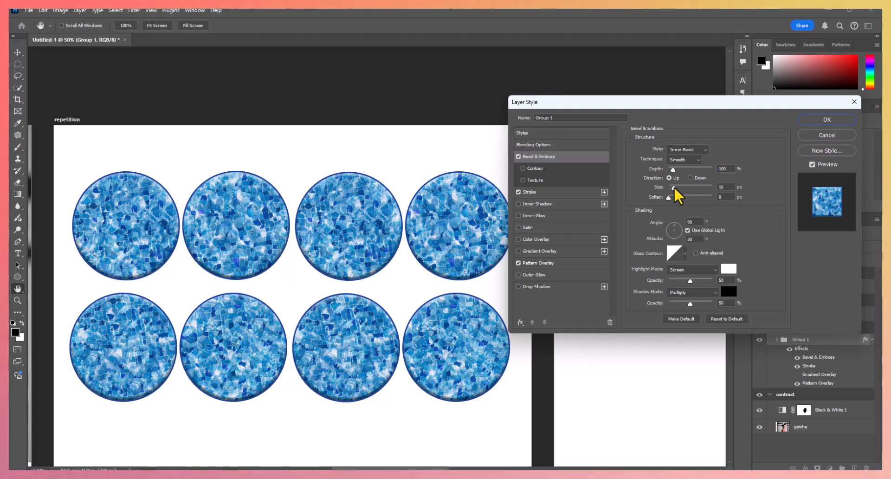
pyautogui.moveTo(675, 187); pyautogui.dragTo(676, 188)
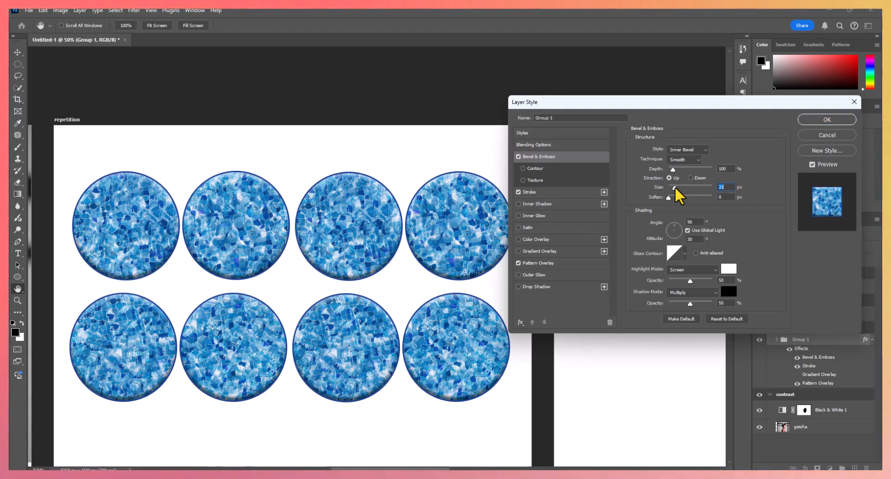
# - Add a Drop Shadow with 19 px distance and 11% spread to the circle group and hide its Bevel & Emboss effect
pyautogui.click(519, 287)
pyautogui.click(563, 288)
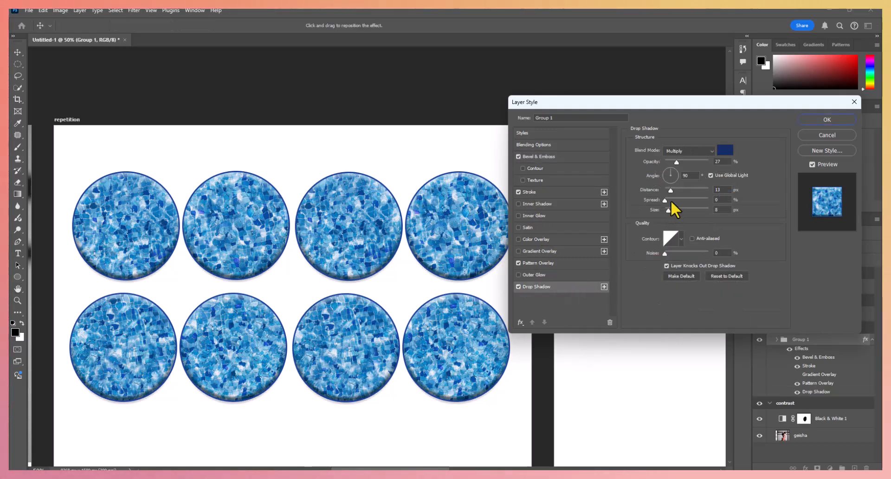
pyautogui.moveTo(671, 192); pyautogui.dragTo(670, 199)
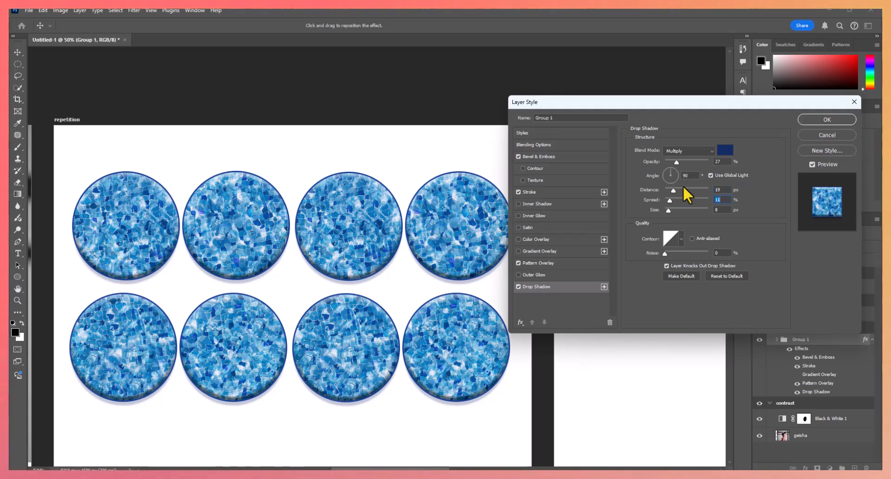
pyautogui.click(828, 117)
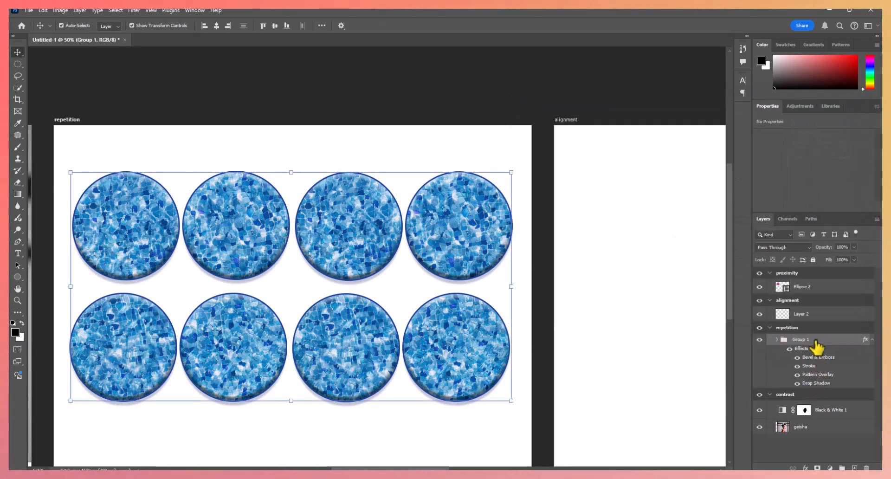
pyautogui.click(799, 360)
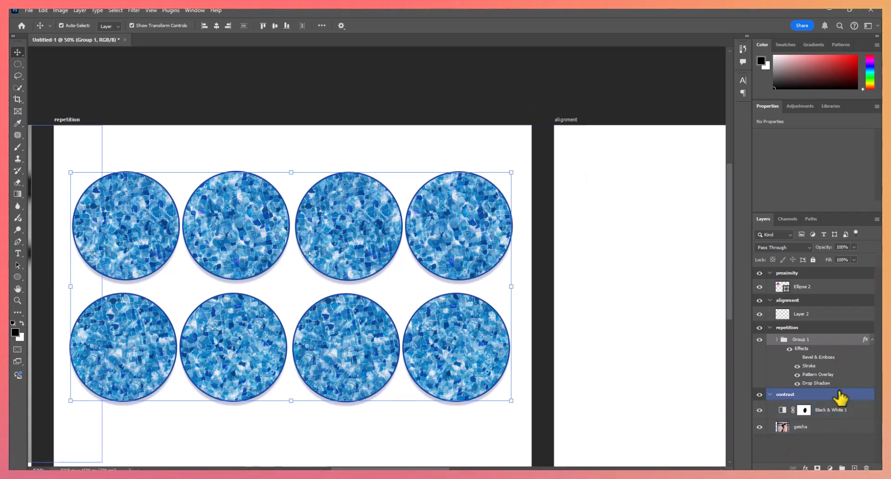
# - Add a black Solid Color fill layer to the repetition artboard and move it beneath the circle group
pyautogui.click(830, 468)
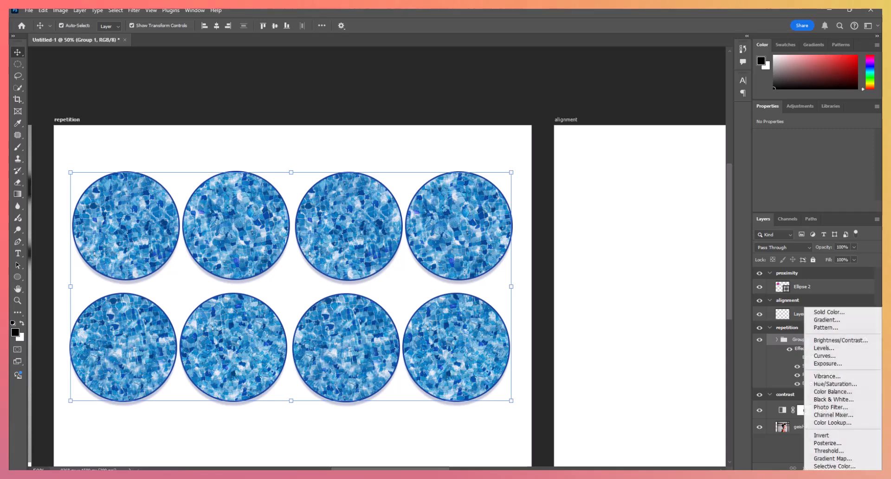
pyautogui.click(830, 312)
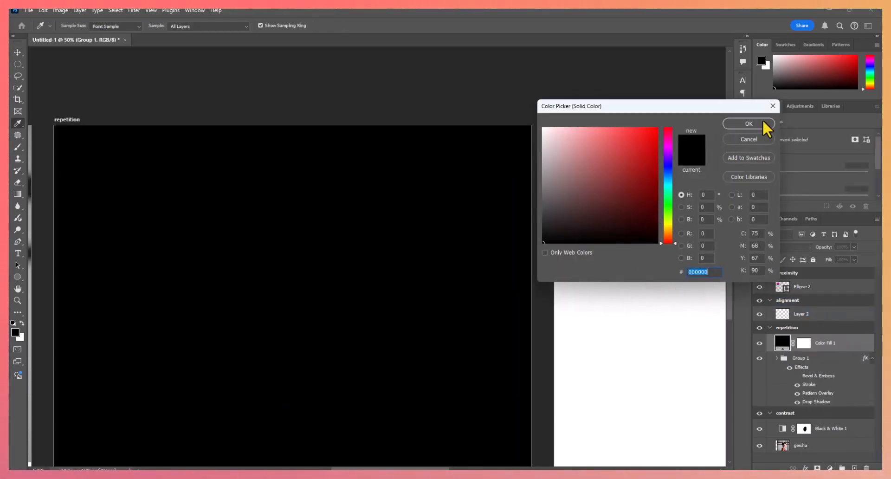
pyautogui.click(763, 120)
pyautogui.moveTo(845, 338); pyautogui.dragTo(843, 399)
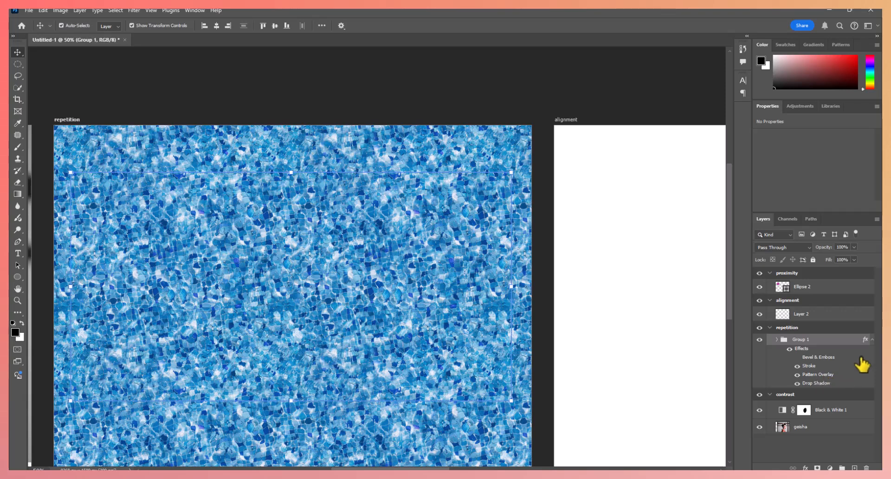
pyautogui.moveTo(865, 364); pyautogui.dragTo(782, 393)
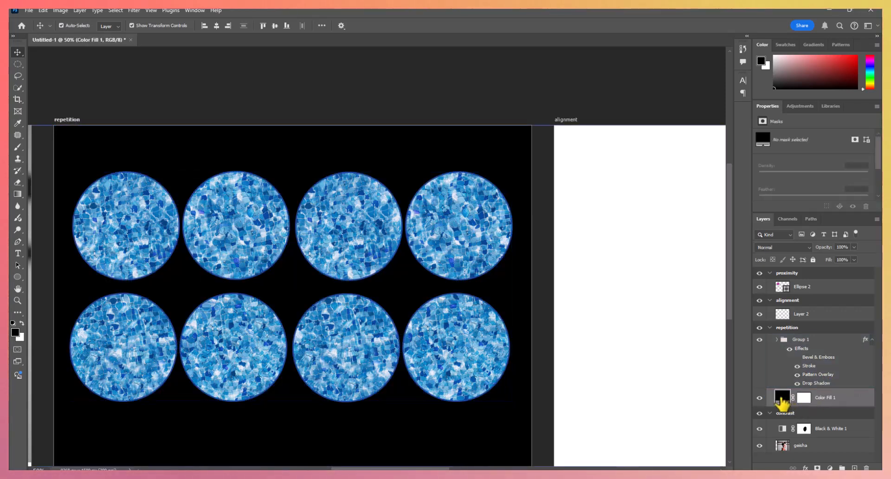
# - Change the repetition artboard's fill layer to the dark blue 075999 sampled from the circle pattern
pyautogui.doubleClick(783, 397)
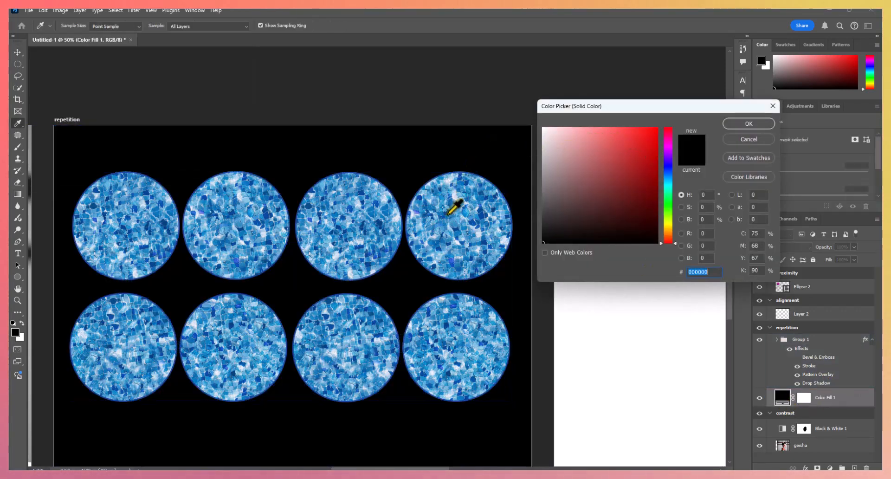
pyautogui.click(462, 184)
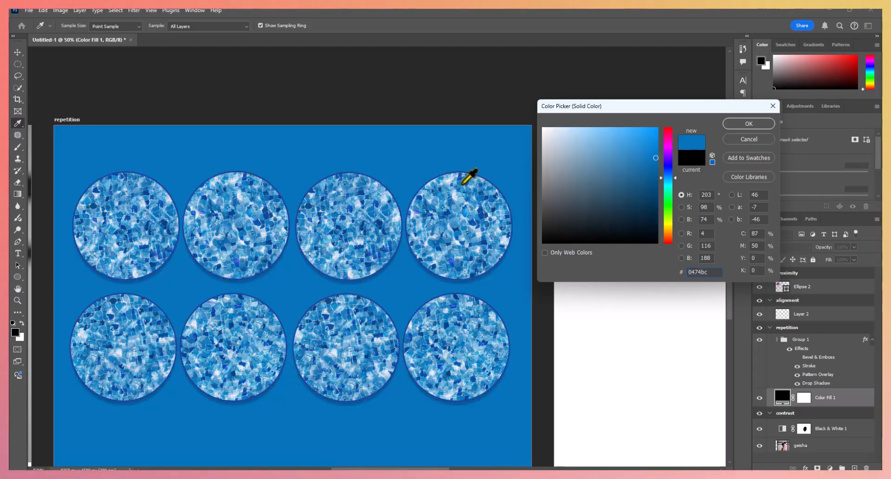
pyautogui.click(460, 178)
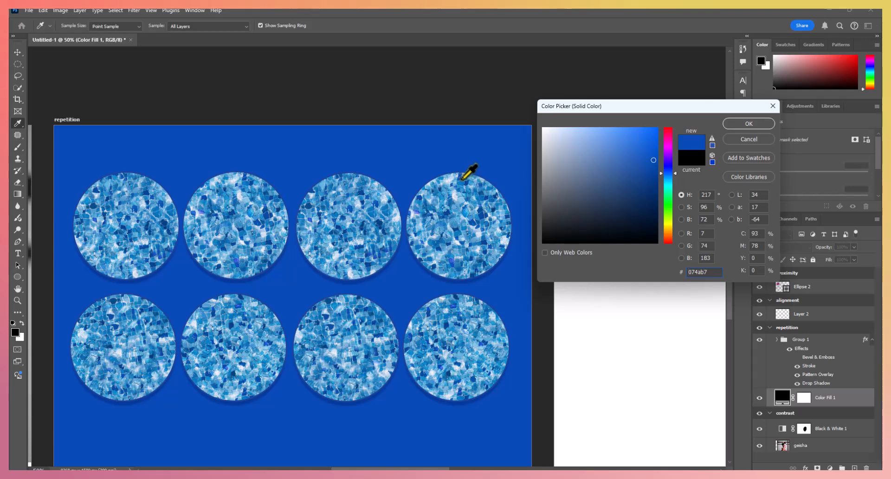
pyautogui.click(464, 184)
pyautogui.click(483, 225)
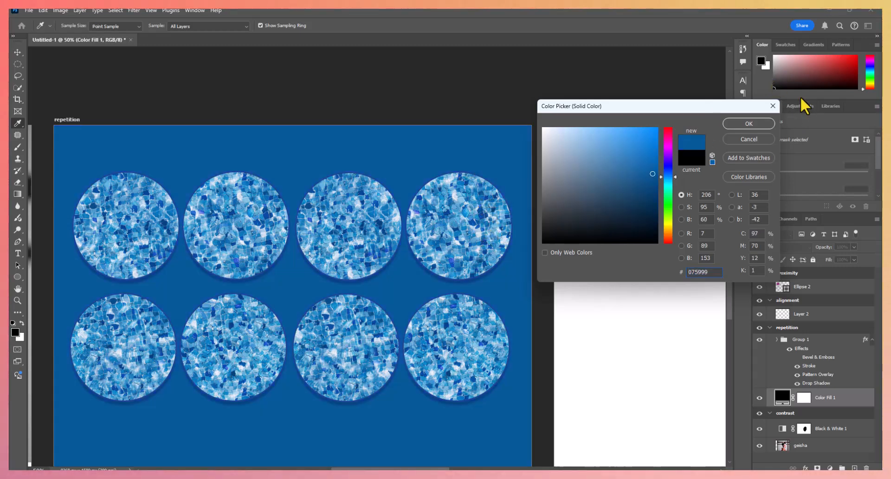
pyautogui.click(753, 123)
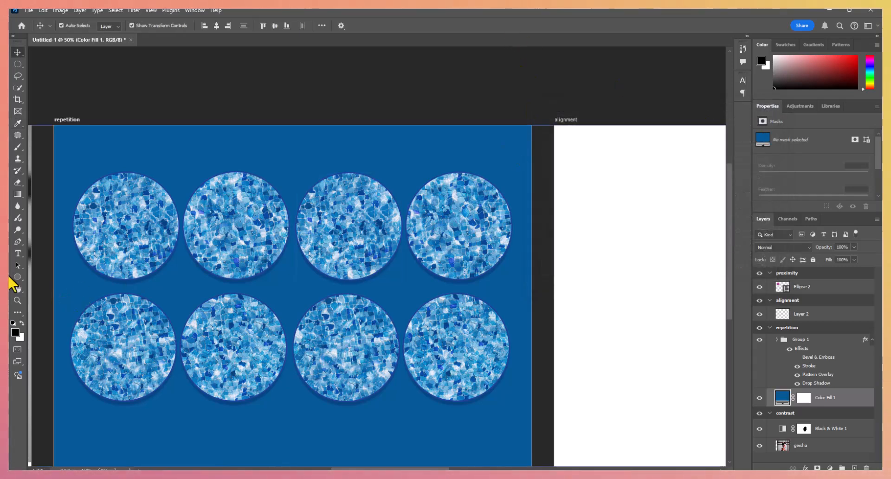
# - Show the rulers with the alignment artboard in view
pyautogui.click(18, 301)
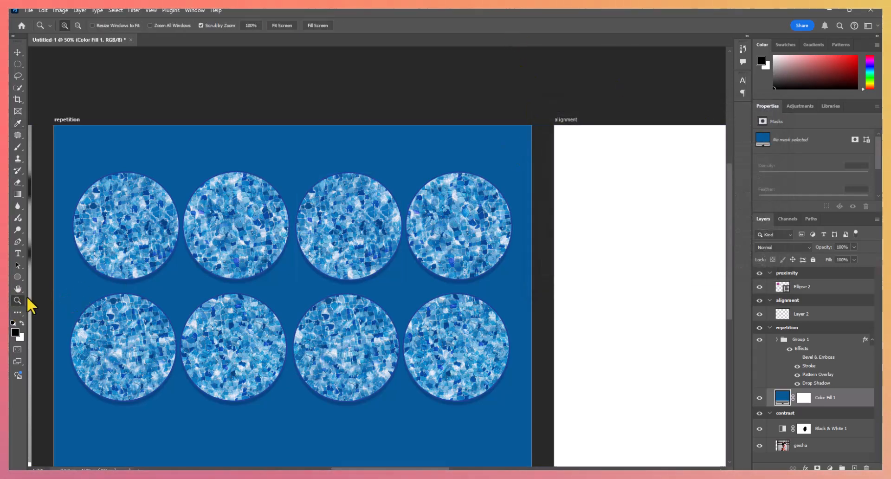
pyautogui.click(292, 28)
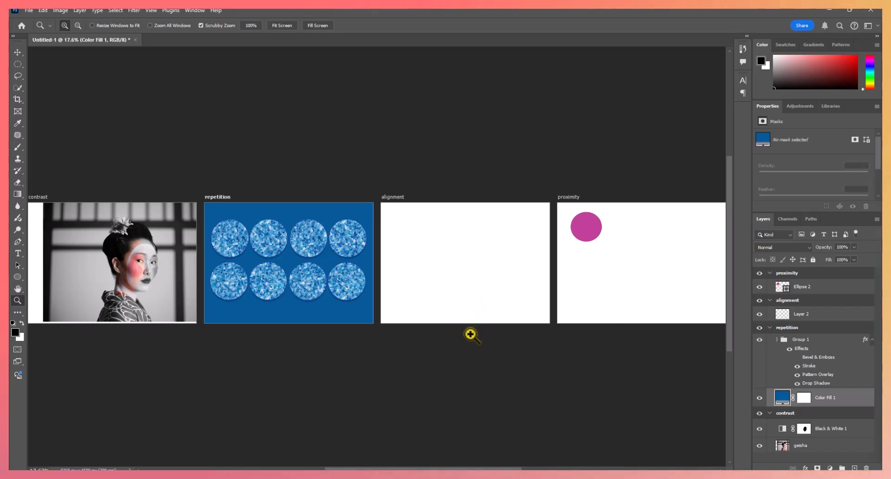
pyautogui.click(478, 287)
pyautogui.click(478, 287)
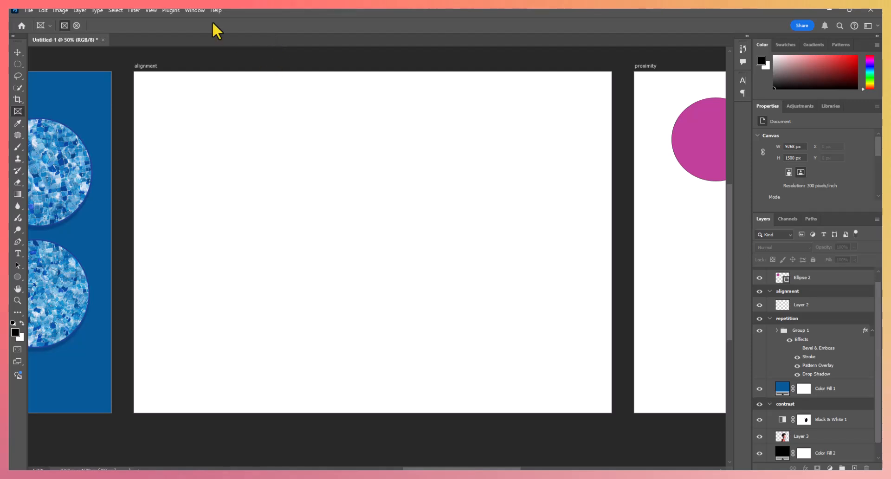
pyautogui.click(152, 10)
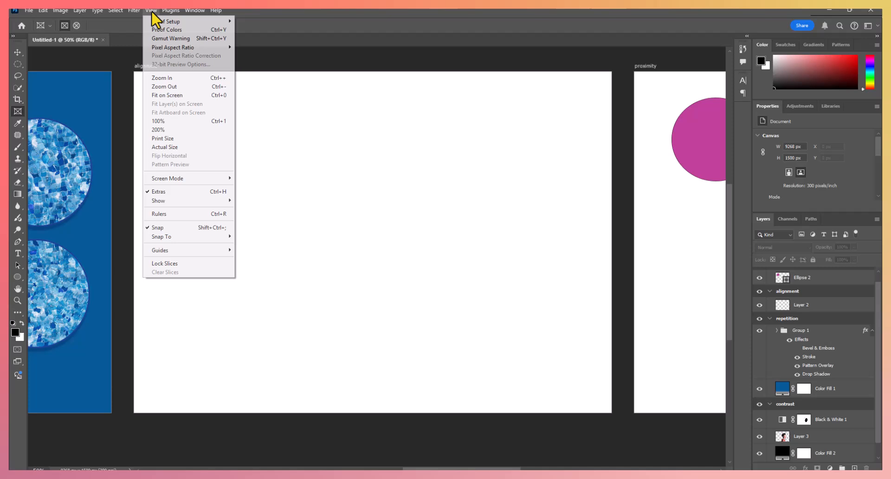
pyautogui.click(179, 214)
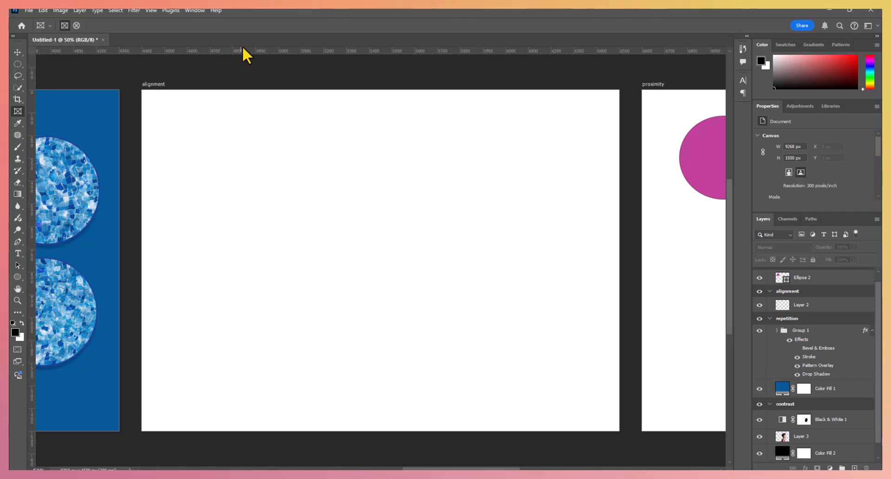
# - Place two horizontal guides across the alignment artboard, at about Y 702 px and Y 104 px
pyautogui.click(15, 54)
pyautogui.moveTo(341, 51); pyautogui.dragTo(340, 251)
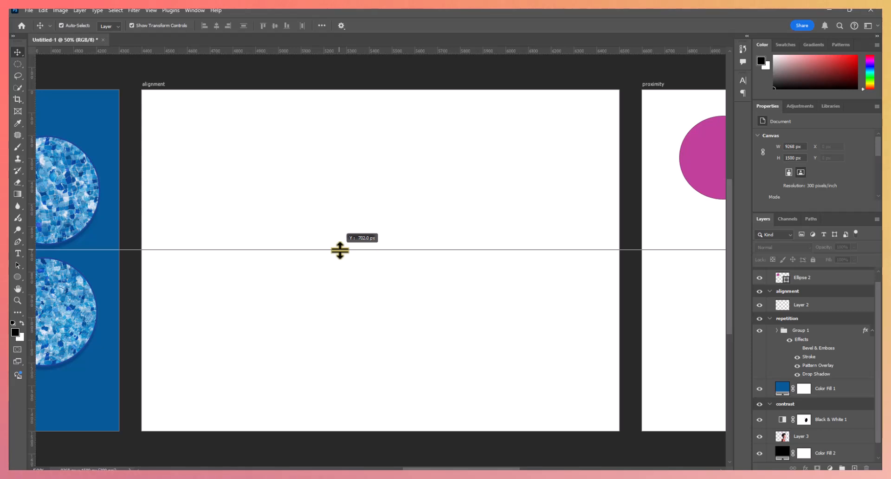
pyautogui.moveTo(340, 250); pyautogui.dragTo(340, 250)
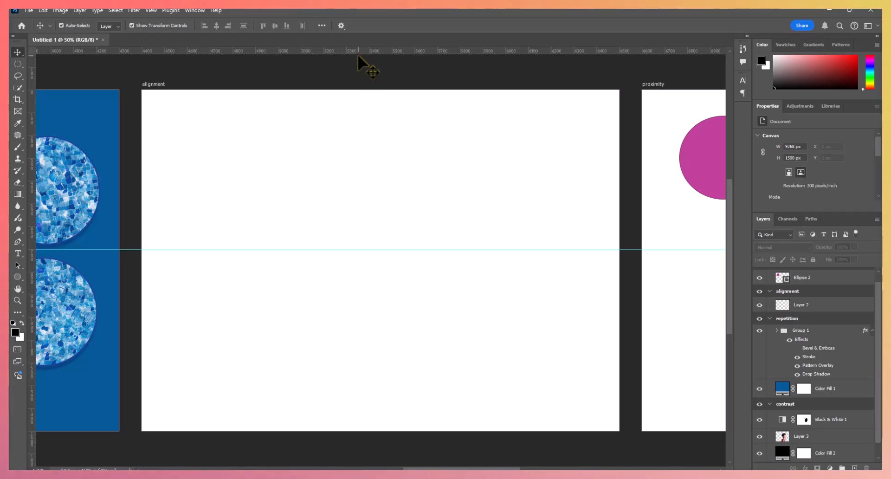
pyautogui.moveTo(358, 50); pyautogui.dragTo(353, 114)
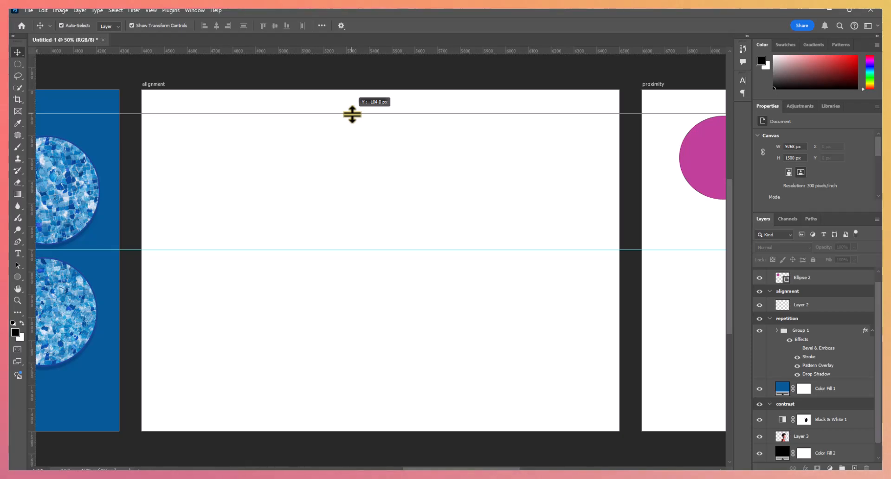
pyautogui.moveTo(353, 115); pyautogui.dragTo(352, 114)
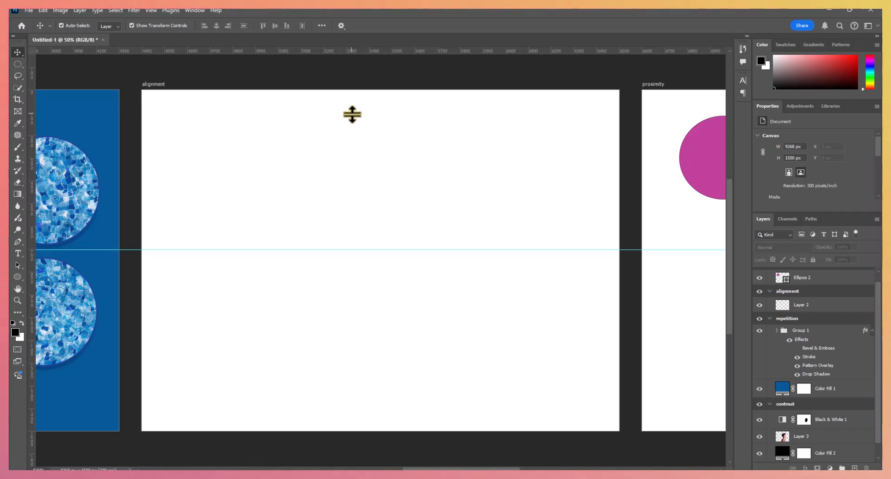
# - Draw a rectangular frame about 564 × 598 px between the two guides near the alignment artboard's left edge
pyautogui.click(17, 114)
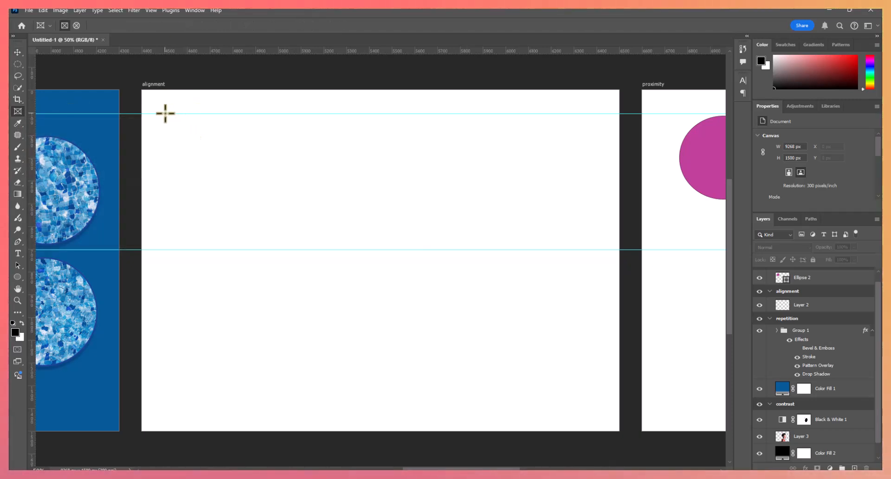
pyautogui.moveTo(162, 114); pyautogui.dragTo(291, 250)
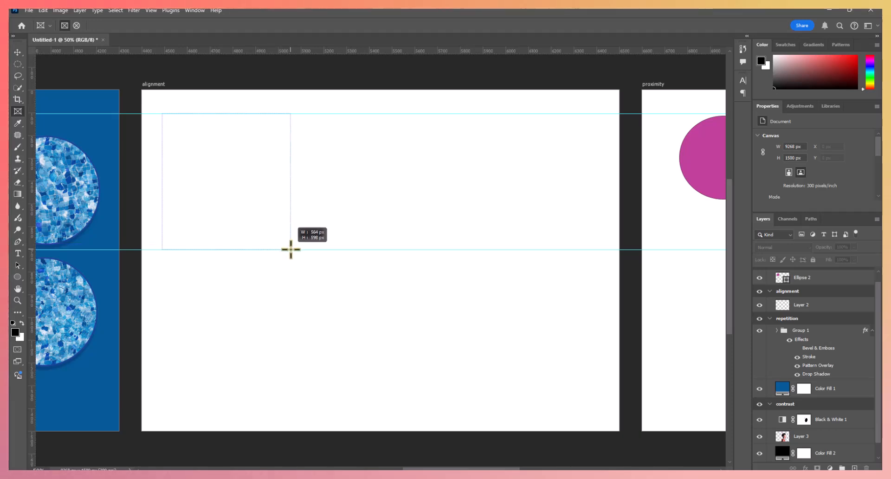
pyautogui.moveTo(291, 249); pyautogui.dragTo(291, 249)
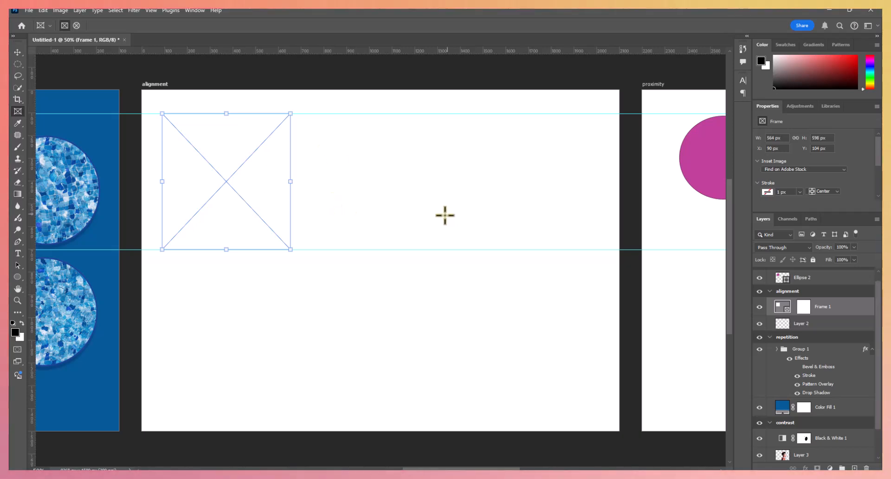
# - Place the portrait photo of the bearded man from Downloads as an embedded image in the frame
pyautogui.click(29, 10)
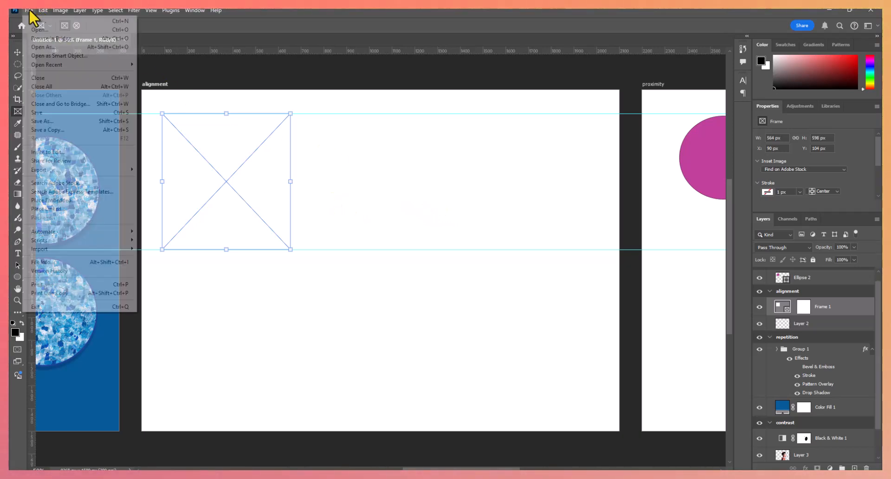
pyautogui.click(38, 203)
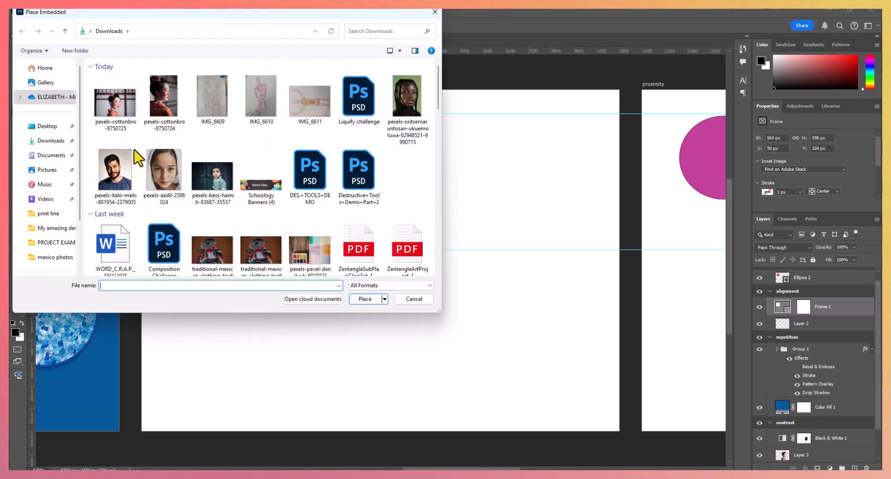
pyautogui.click(121, 173)
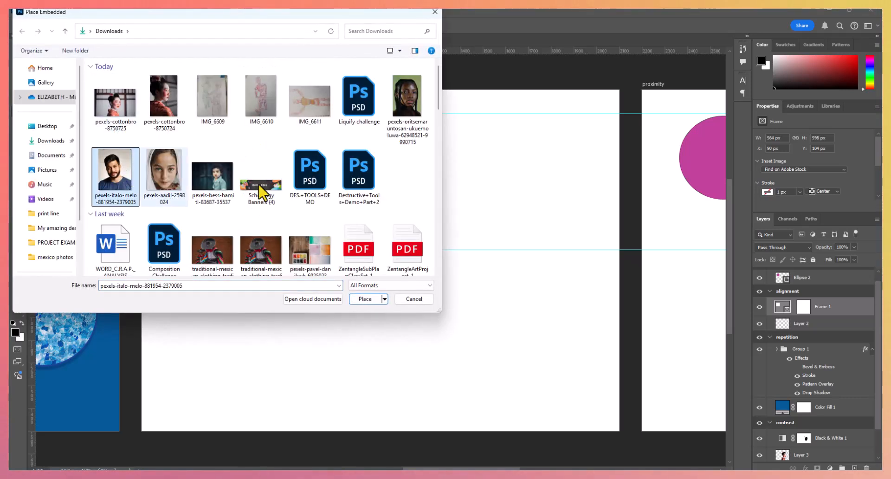
pyautogui.click(365, 299)
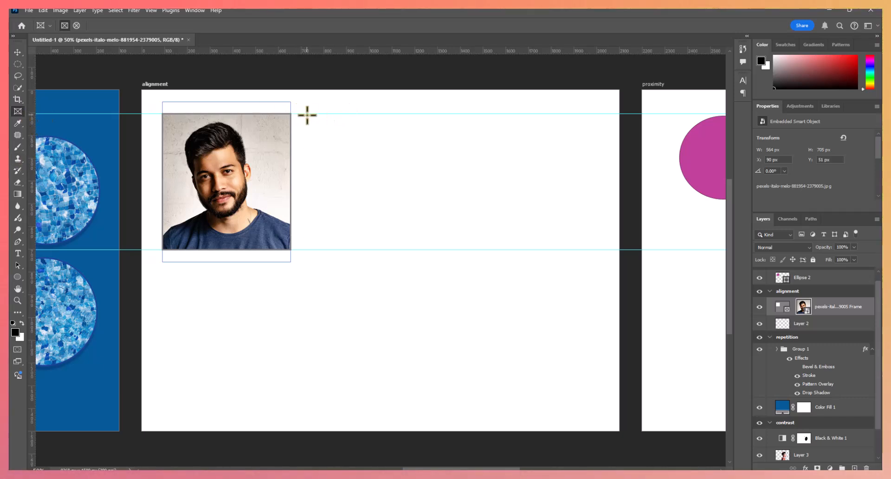
# - Draw a second frame about 572 × 598 px between the guides and embed the portrait of the woman with braids from Downloads
pyautogui.moveTo(311, 113); pyautogui.dragTo(442, 250)
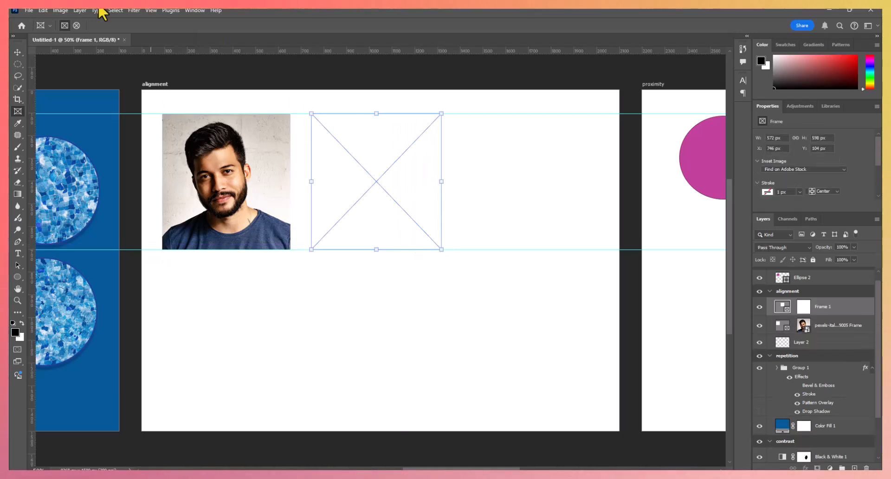
pyautogui.click(30, 10)
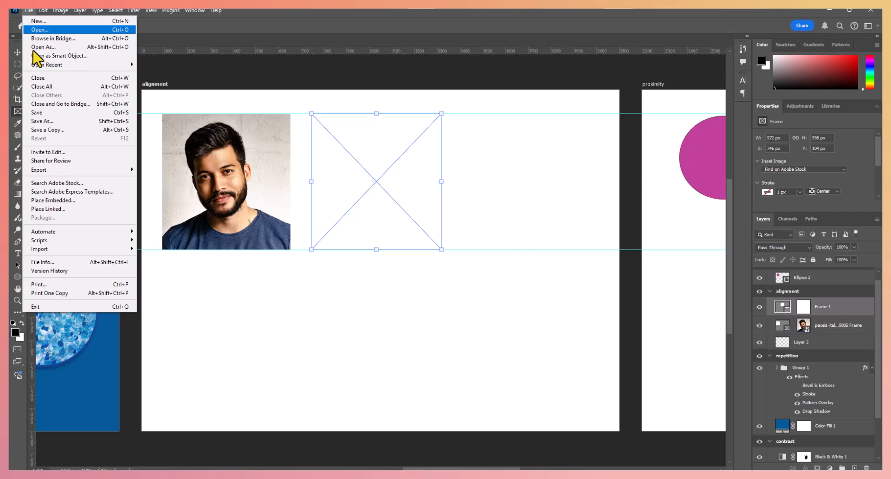
pyautogui.click(67, 200)
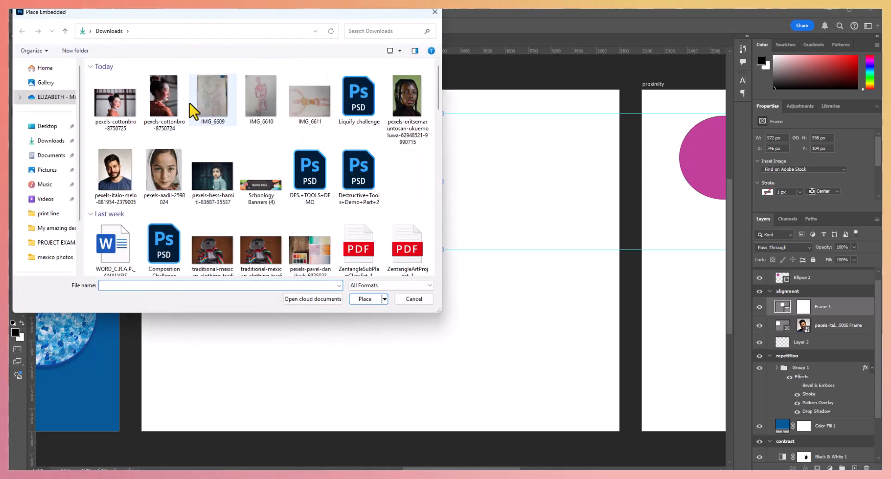
pyautogui.click(400, 98)
pyautogui.click(377, 301)
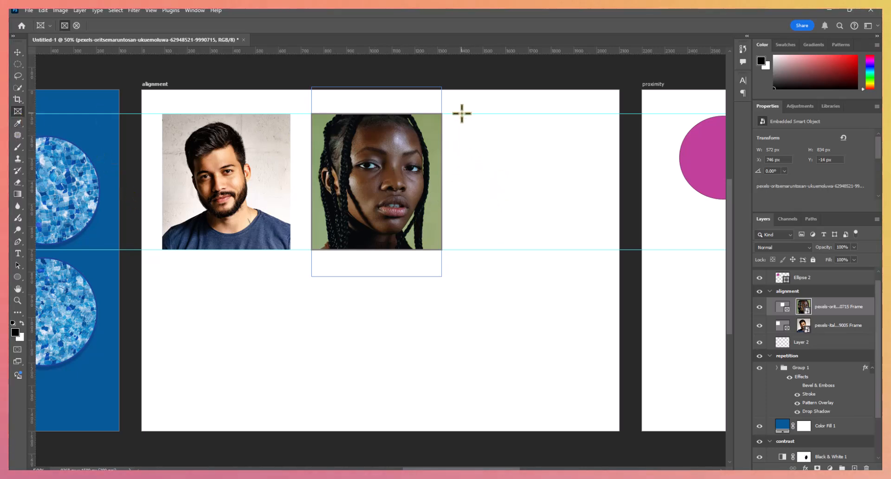
# - Draw a third frame about 570 × 598 px between the guides and embed the portrait of the girl in the white headscarf
pyautogui.moveTo(462, 113); pyautogui.dragTo(591, 250)
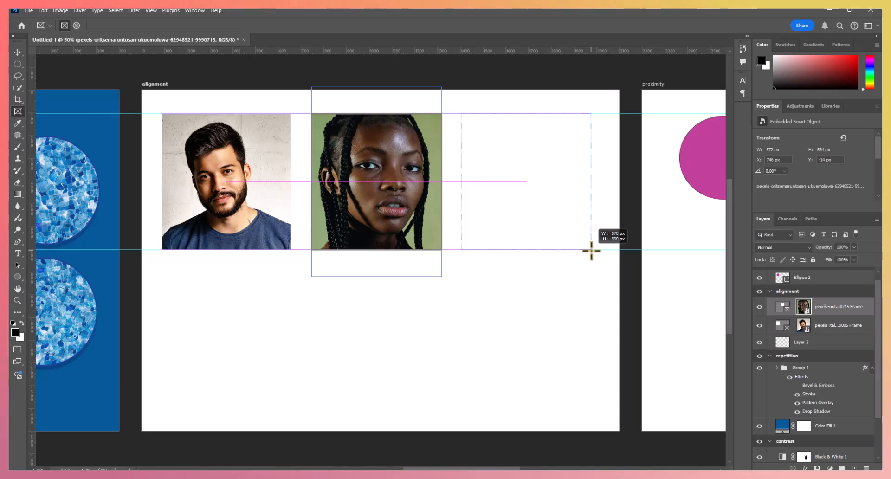
pyautogui.moveTo(591, 250); pyautogui.dragTo(592, 250)
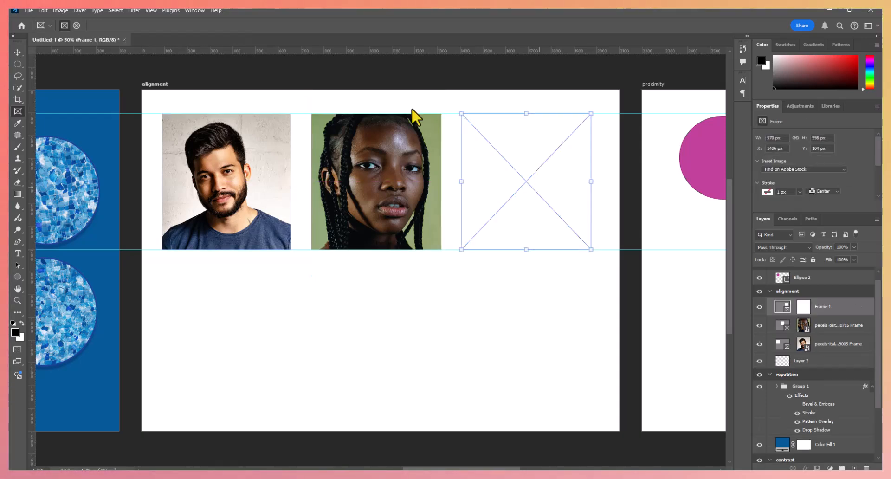
pyautogui.click(29, 10)
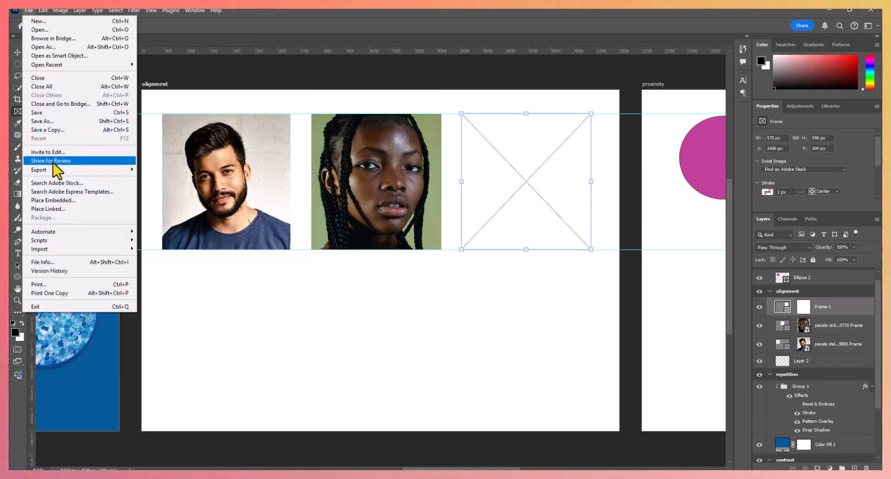
pyautogui.click(60, 201)
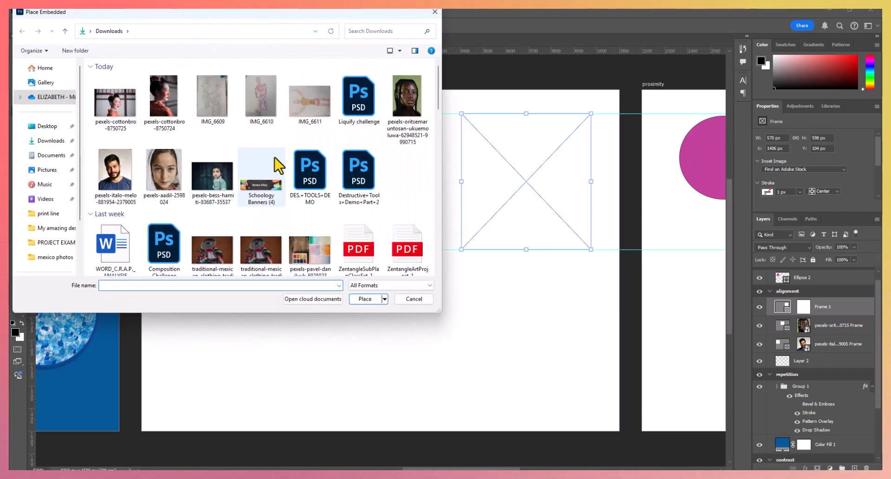
pyautogui.click(164, 176)
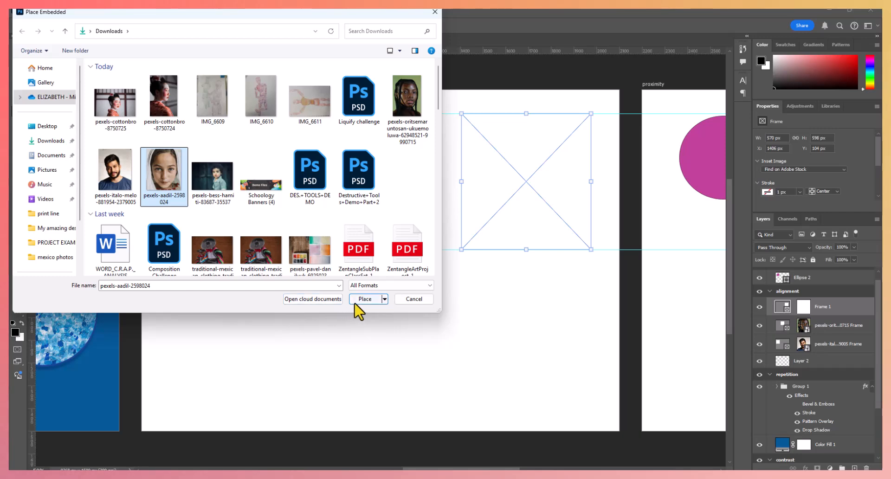
pyautogui.click(362, 299)
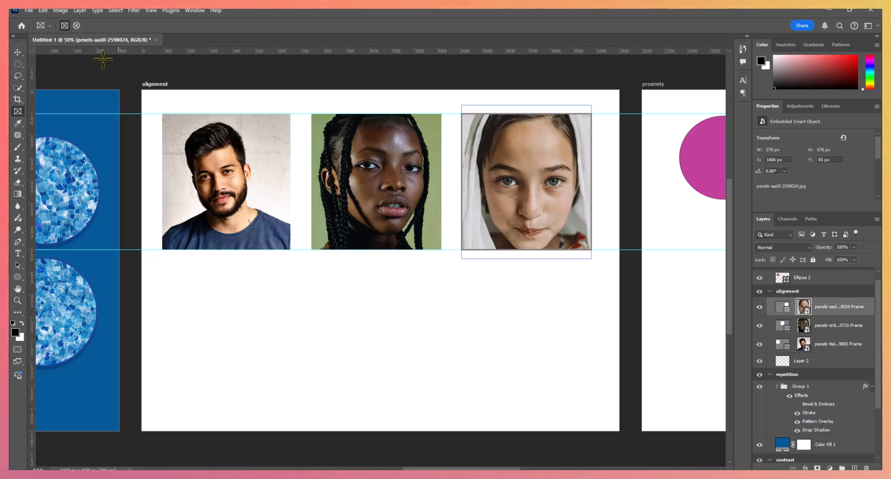
pyautogui.click(17, 53)
pyautogui.click(288, 83)
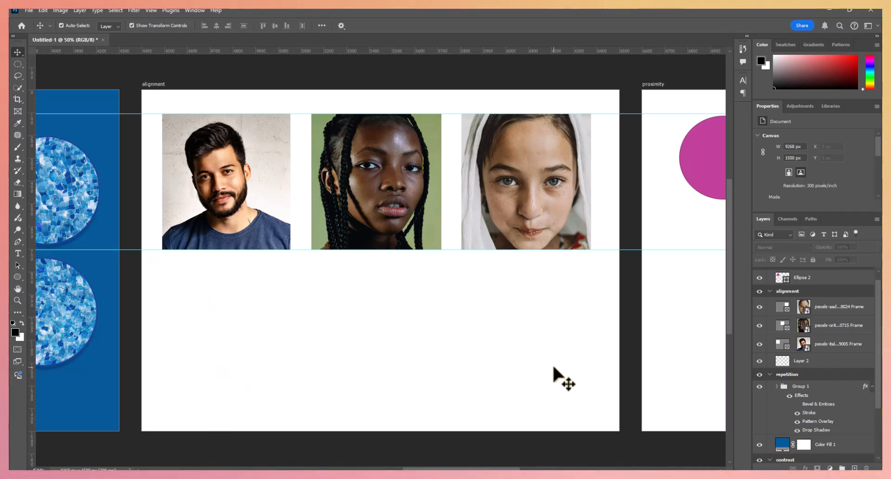
# - Add a paragraph text box with placeholder text below the bearded man's portrait, as wide as the photo, and color the text black (#000000)
pyautogui.click(859, 307)
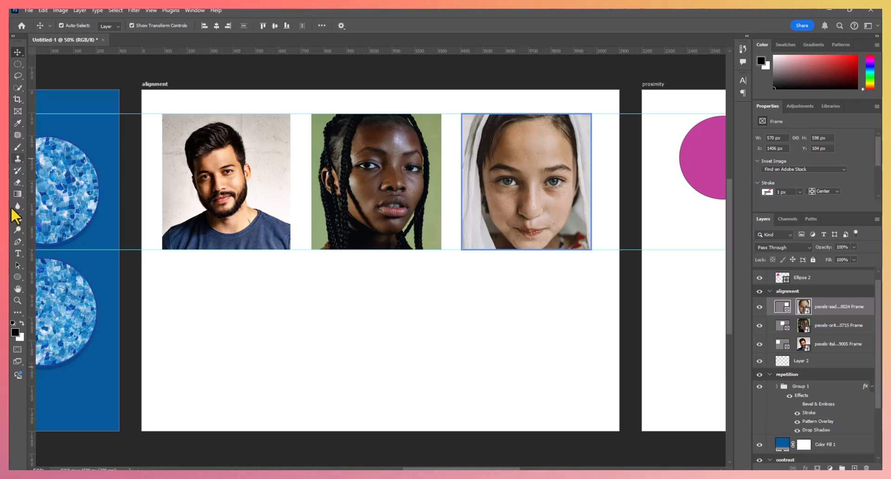
pyautogui.click(17, 254)
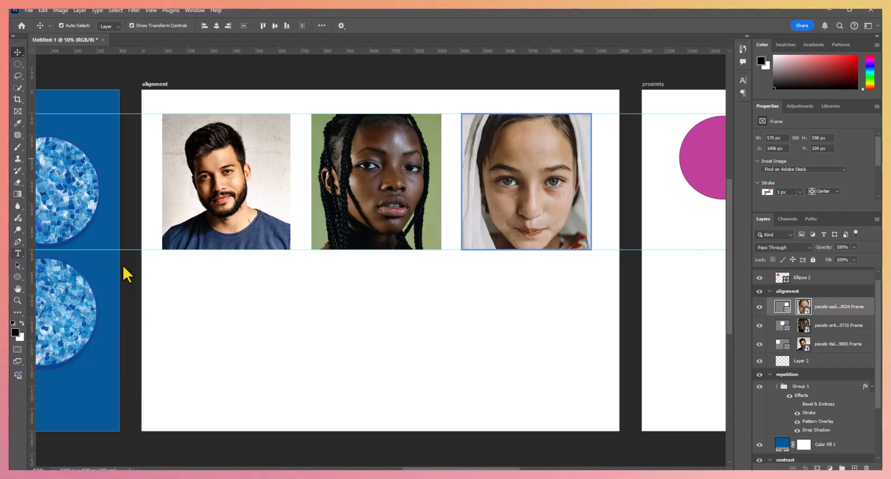
pyautogui.moveTo(165, 261); pyautogui.dragTo(289, 396)
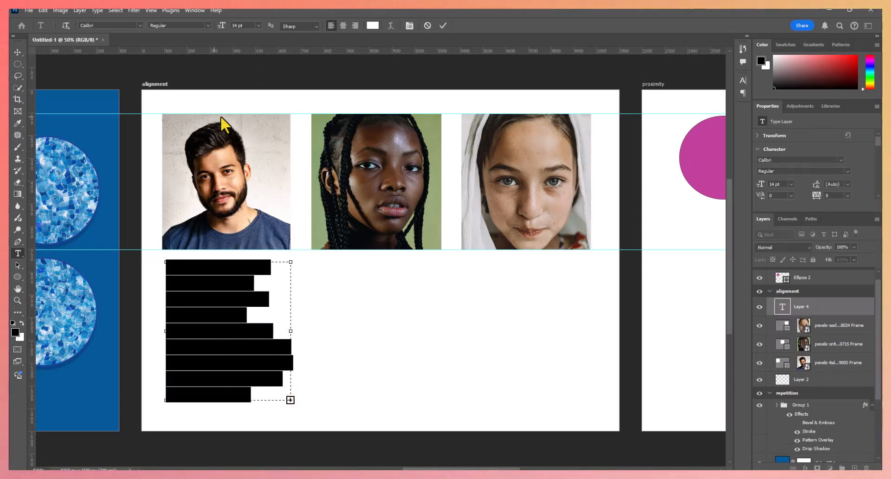
pyautogui.click(373, 26)
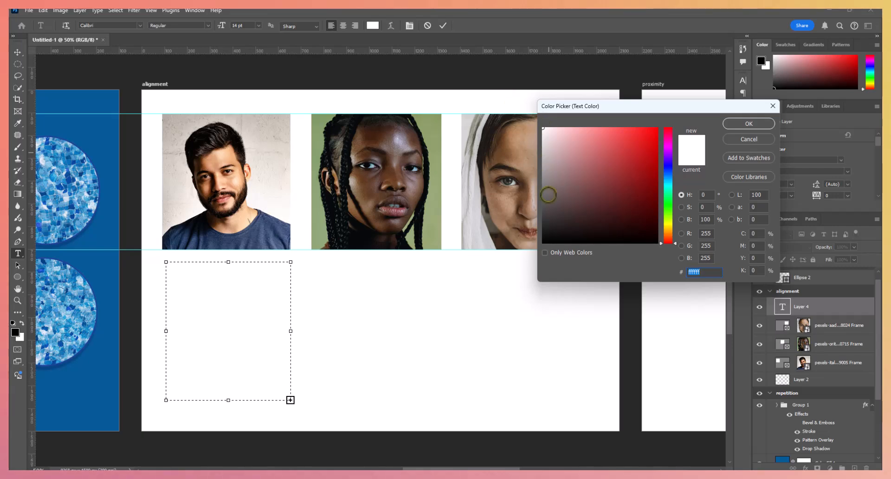
pyautogui.moveTo(544, 231); pyautogui.dragTo(542, 249)
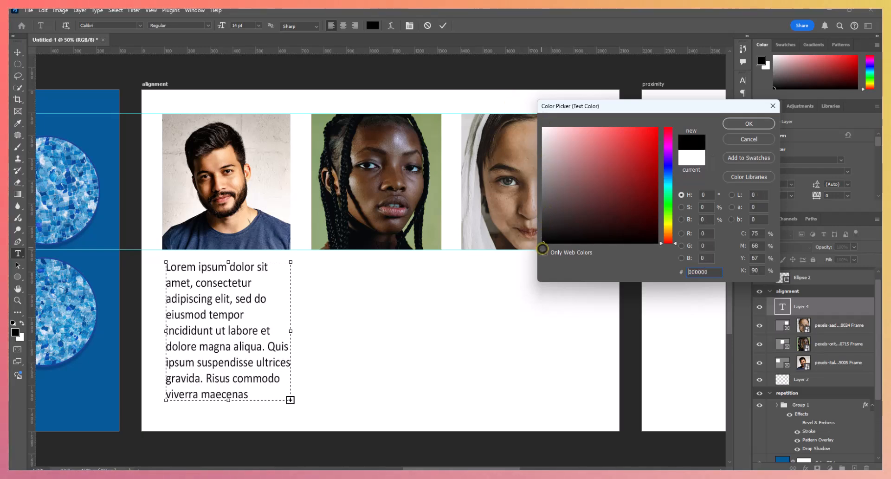
pyautogui.click(758, 122)
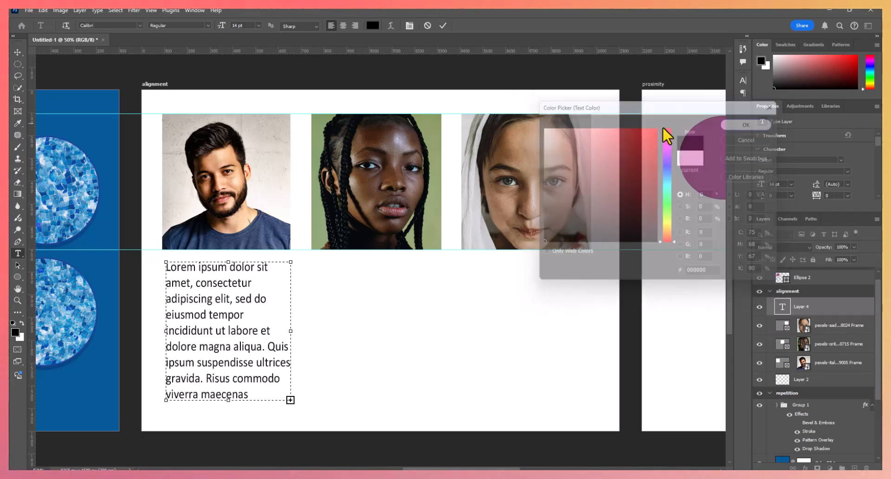
# - Set the placeholder paragraph's font to Cambria and its size to 12 pt
pyautogui.click(140, 25)
pyautogui.press('Up')
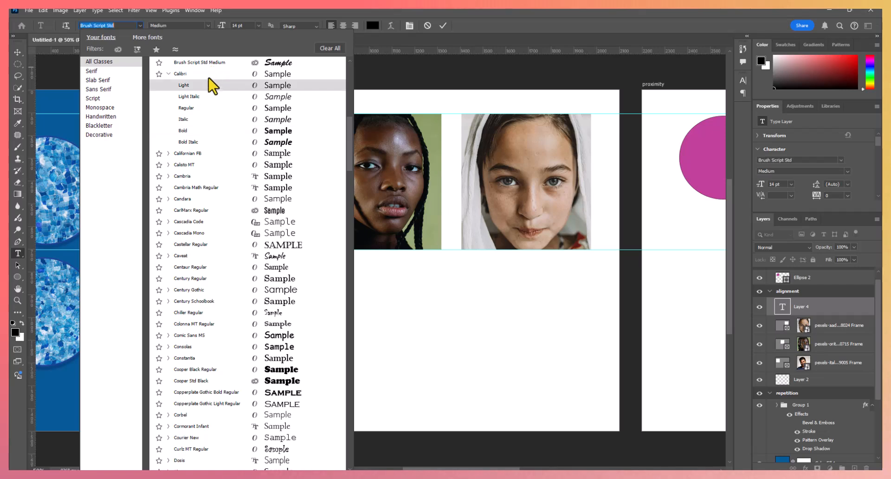
pyautogui.click(208, 177)
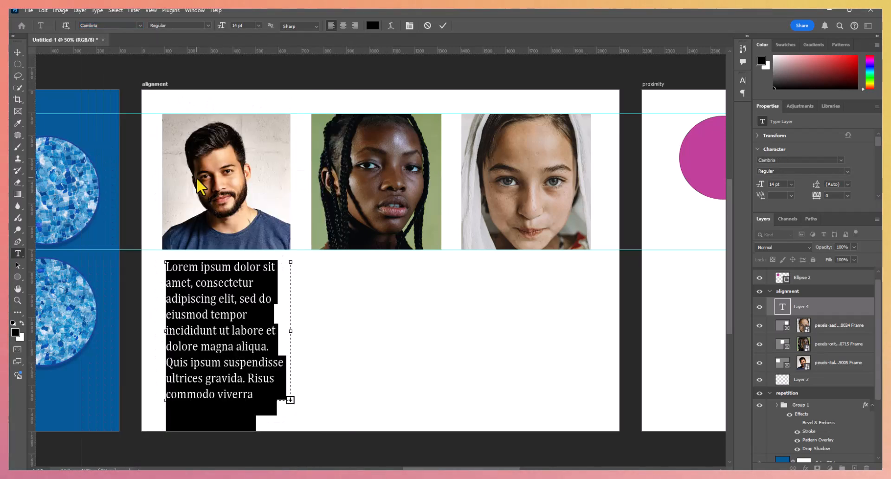
pyautogui.click(257, 26)
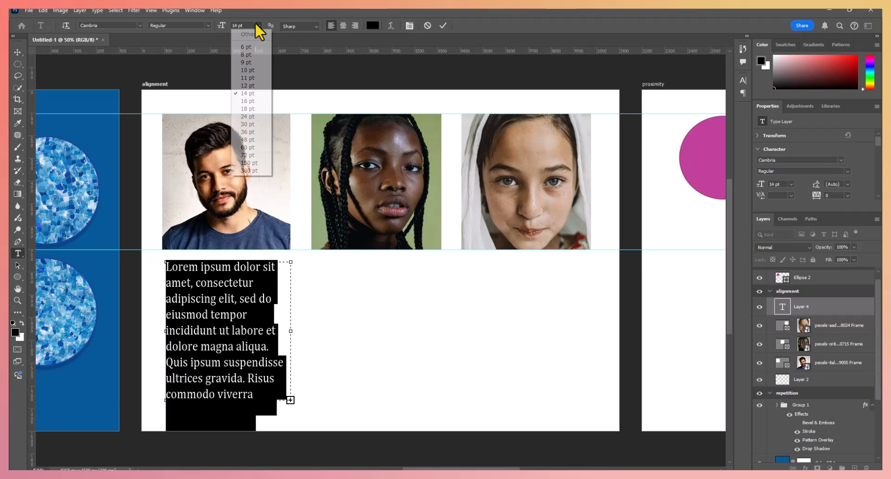
pyautogui.click(252, 86)
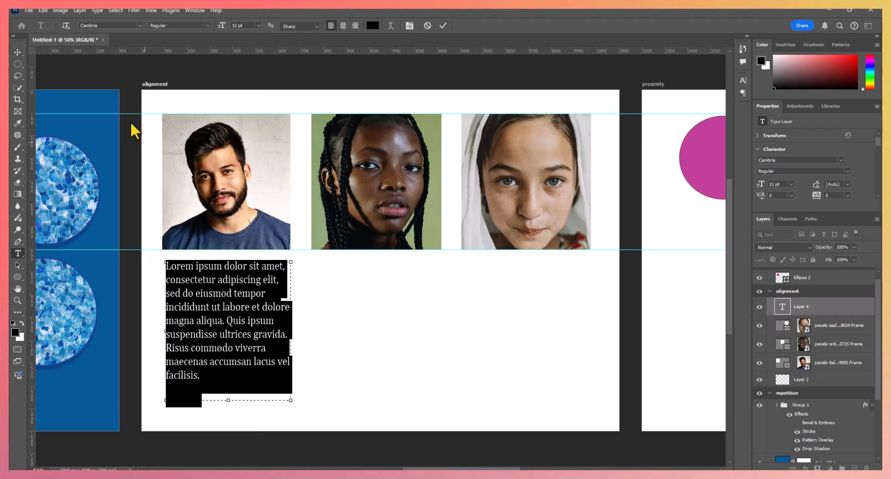
pyautogui.click(17, 52)
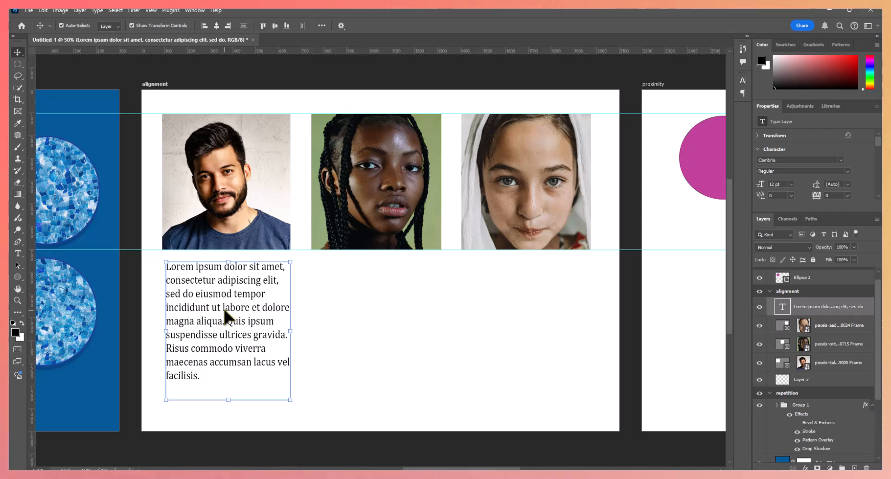
# - Duplicate the placeholder paragraph twice and place one copy below the second portrait and one below the third
pyautogui.press('ctrl')
pyautogui.hotkey('ctrl', 'j')
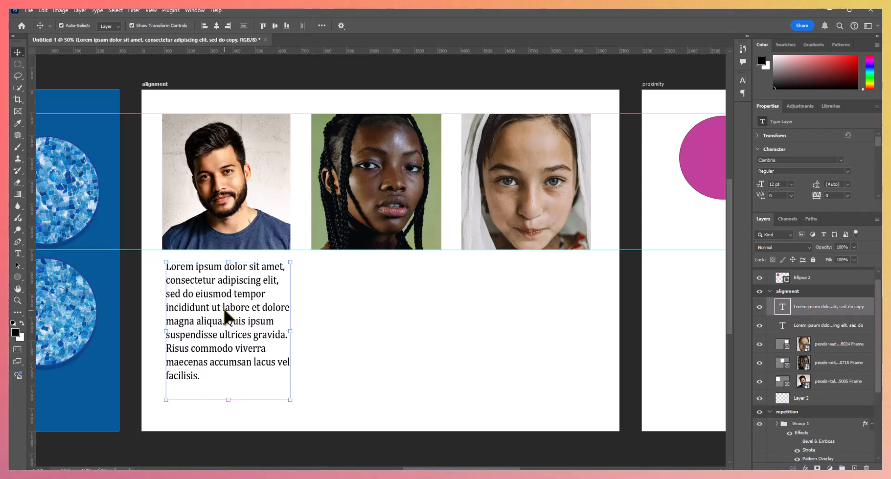
pyautogui.moveTo(223, 307); pyautogui.dragTo(373, 312)
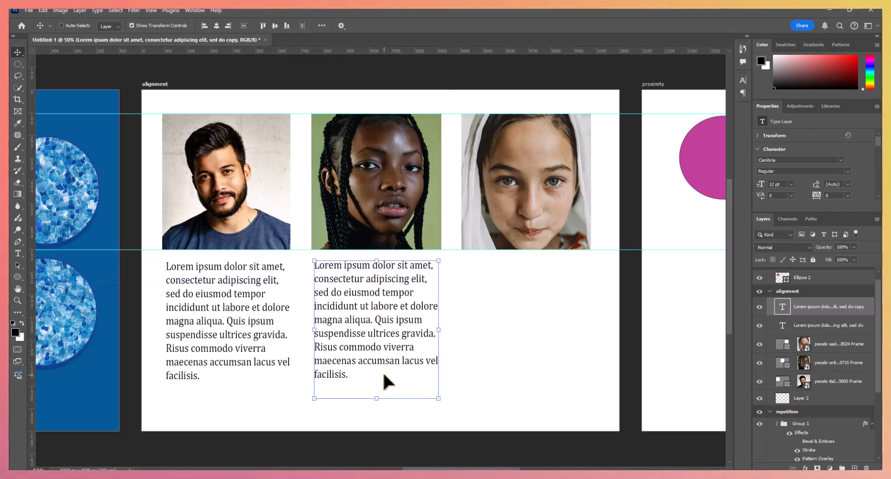
pyautogui.hotkey('ctrl', 'j')
pyautogui.moveTo(404, 335); pyautogui.dragTo(536, 325)
pyautogui.hotkey('ctrl', 'j')
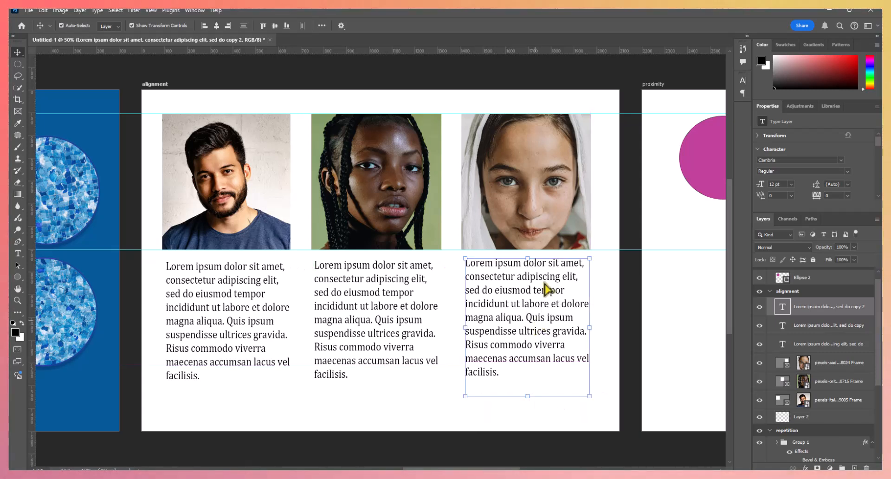
pyautogui.click(623, 70)
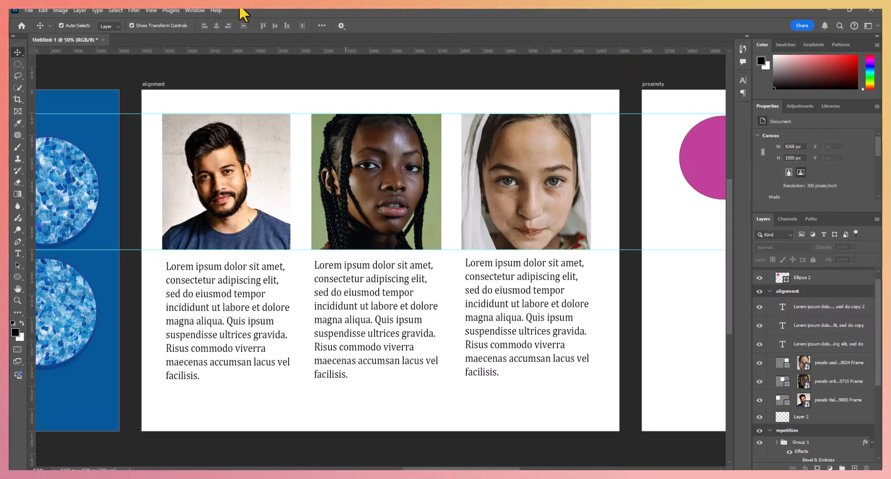
# - Clear the guides from the document
pyautogui.click(196, 10)
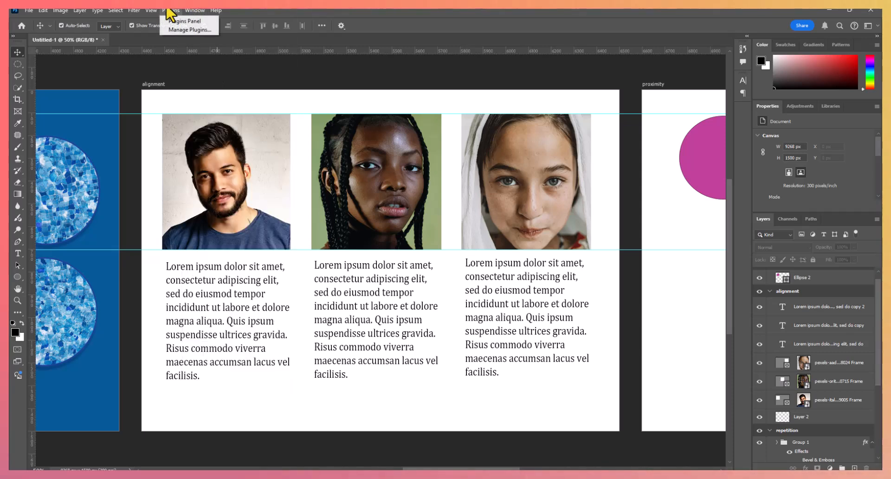
pyautogui.moveTo(158, 12)
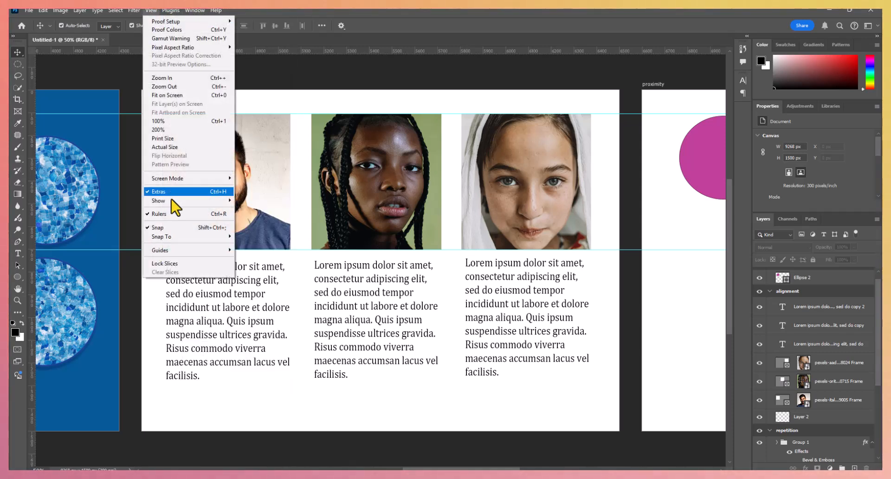
pyautogui.moveTo(171, 205)
pyautogui.click(253, 242)
pyautogui.click(253, 242)
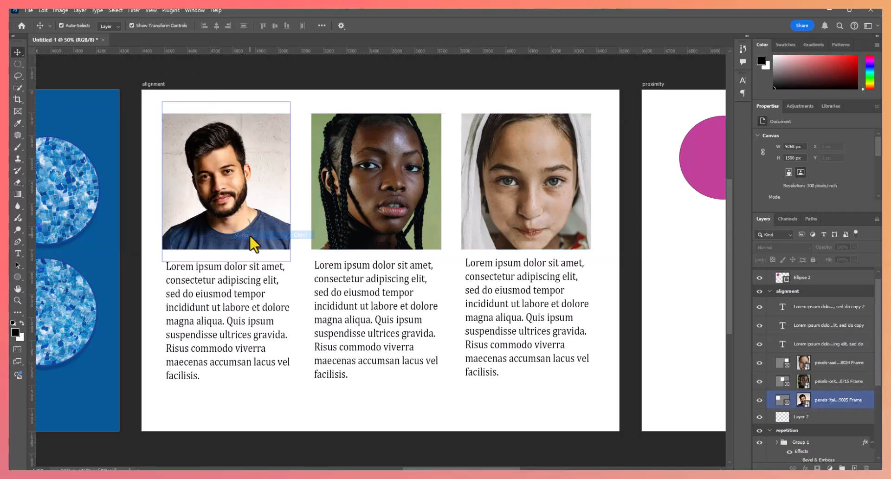
pyautogui.click(462, 87)
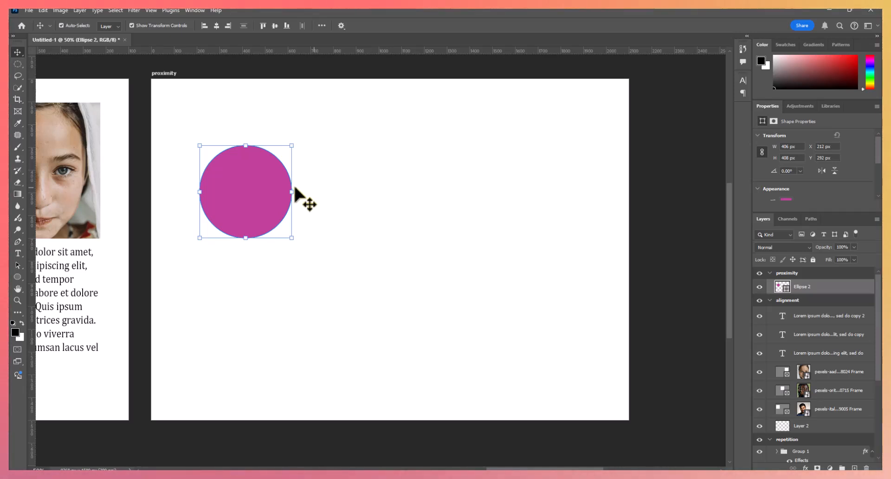
# - Move the magenta circle to about X 452 px, Y 294 px and add two copies beside it in a row with 22 px gaps
pyautogui.moveTo(253, 192); pyautogui.dragTo(308, 196)
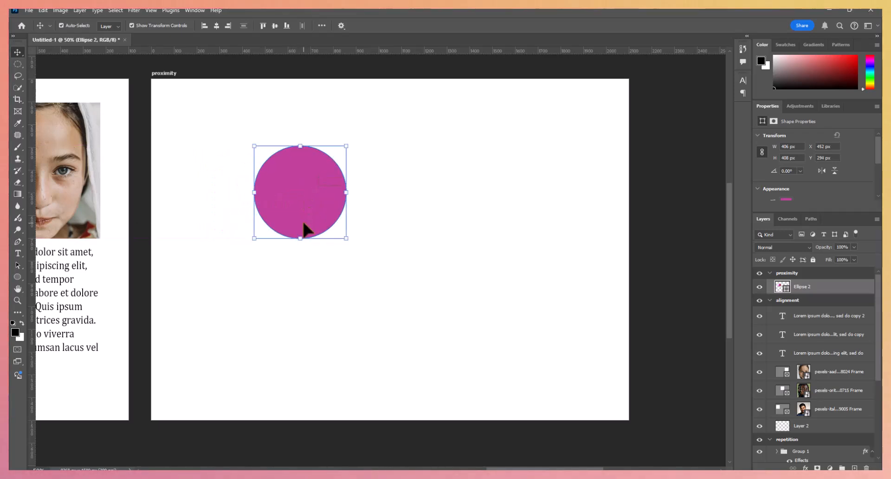
pyautogui.moveTo(306, 232); pyautogui.dragTo(405, 228)
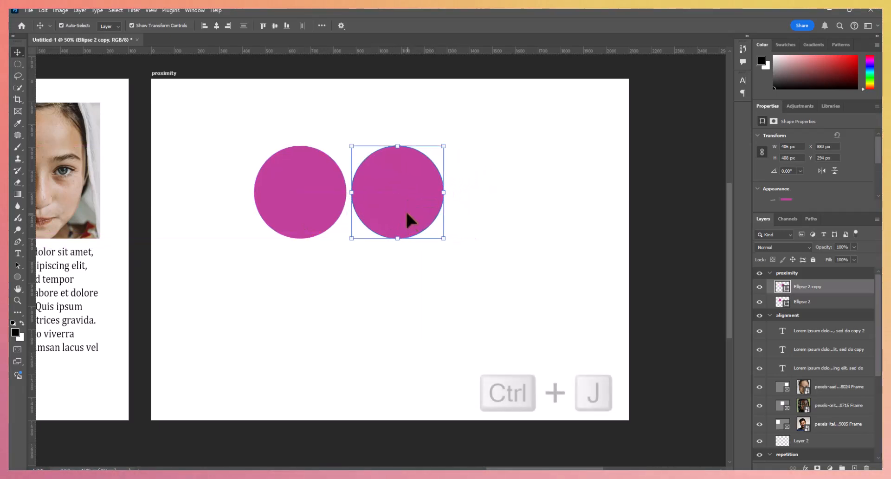
pyautogui.hotkey('ctrl', 'j')
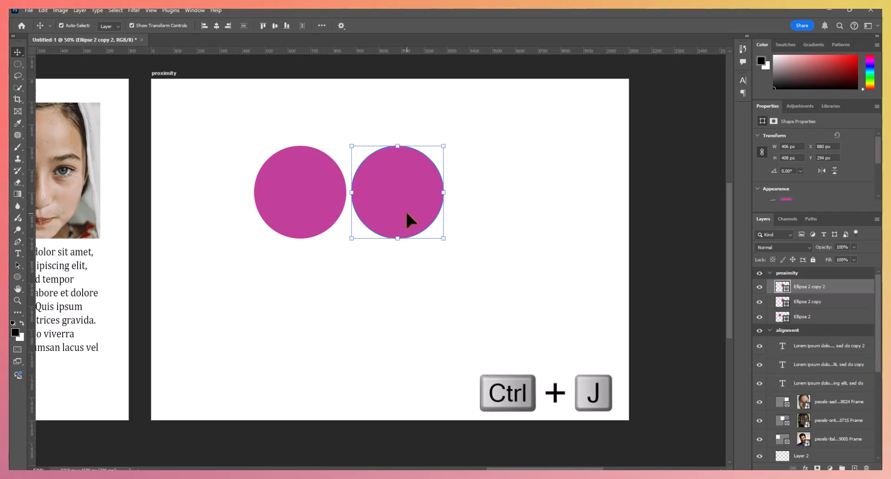
pyautogui.moveTo(405, 211); pyautogui.dragTo(505, 214)
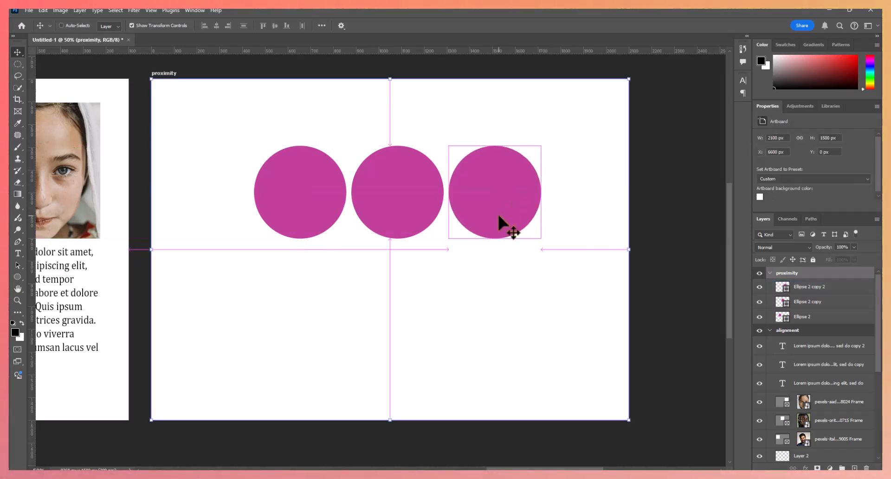
# - Duplicate the proximity artboard together with its row of three circles
pyautogui.hotkey('ctrl', 'j')
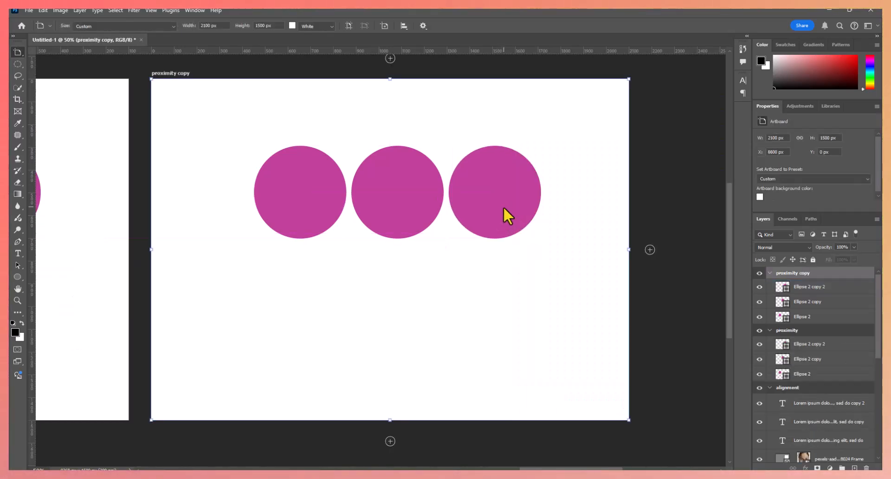
# - Undo the duplication of the proximity artboard and its row of circles
pyautogui.press('v')
pyautogui.moveTo(504, 208); pyautogui.dragTo(494, 228)
pyautogui.hotkey('ctrl', 'z')
pyautogui.hotkey('ctrl', 'z')
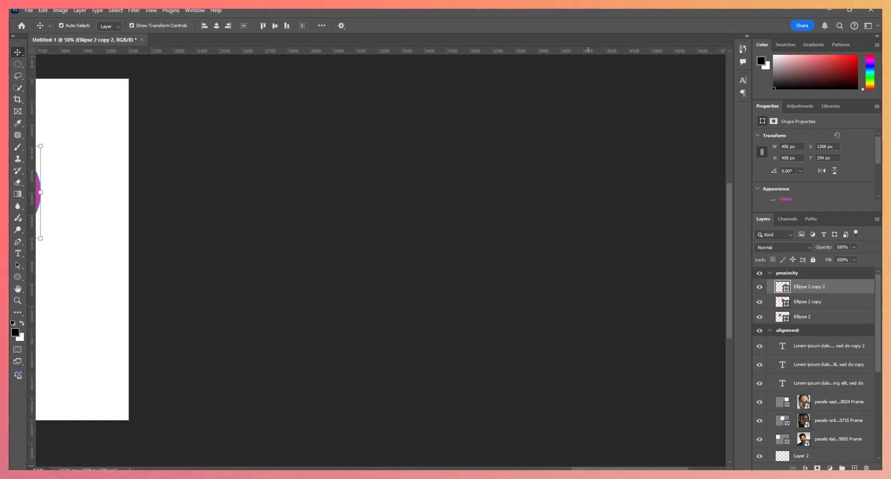
# - Move the five circles on the proximity artboard slightly down together, to about X 419 px, Y 359 px
pyautogui.hscroll(-10, 484, 343)
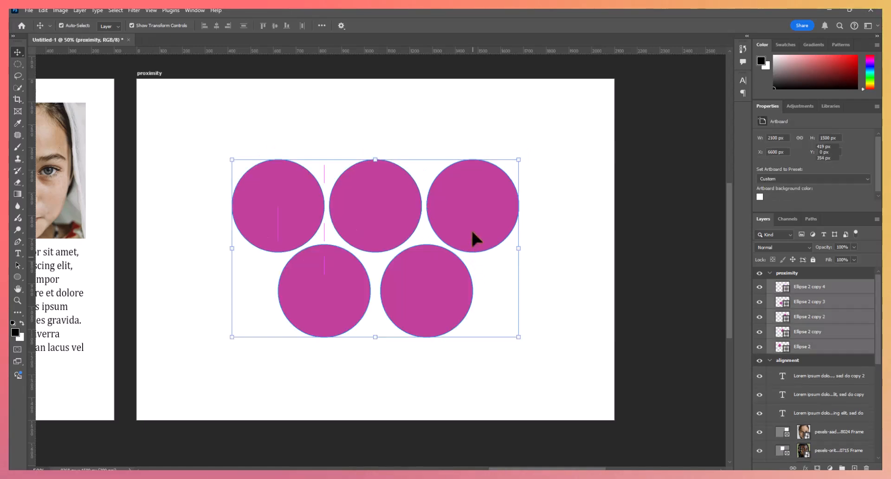
pyautogui.moveTo(472, 230)
pyautogui.mouseDown()
pyautogui.moveTo(459, 227)
pyautogui.moveTo(472, 232)
pyautogui.mouseUp()
pyautogui.click(673, 291)
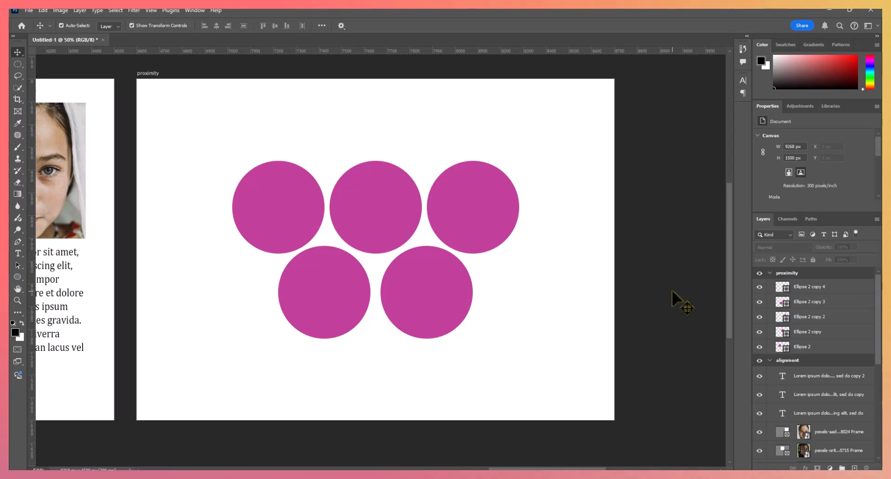
# - Group the five circle layers of the proximity artboard and add a Gradient Overlay effect to the group
pyautogui.click(831, 287)
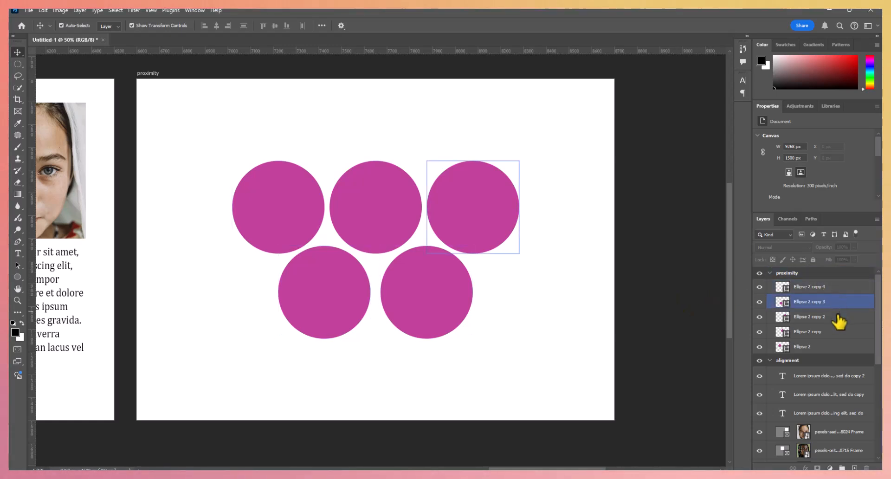
pyautogui.keyDown('shift'); pyautogui.click(835, 302); pyautogui.keyUp('shift')
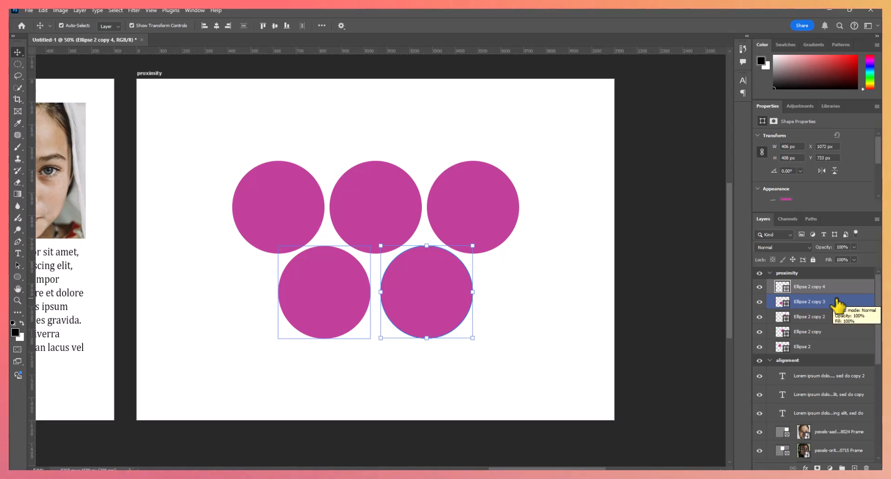
pyautogui.keyDown('ctrl'); pyautogui.click(840, 302); pyautogui.keyUp('ctrl')
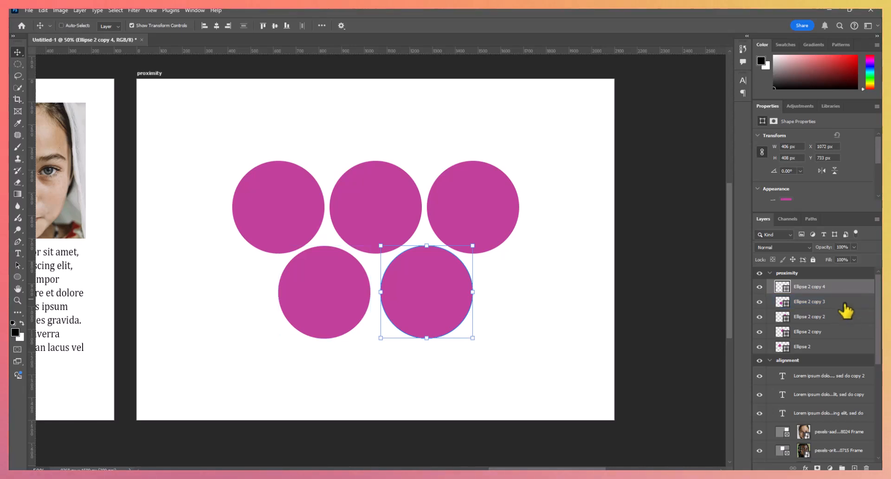
pyautogui.keyDown('ctrl'); pyautogui.click(845, 303); pyautogui.keyUp('ctrl')
pyautogui.keyDown('shift'); pyautogui.click(845, 332); pyautogui.keyUp('shift')
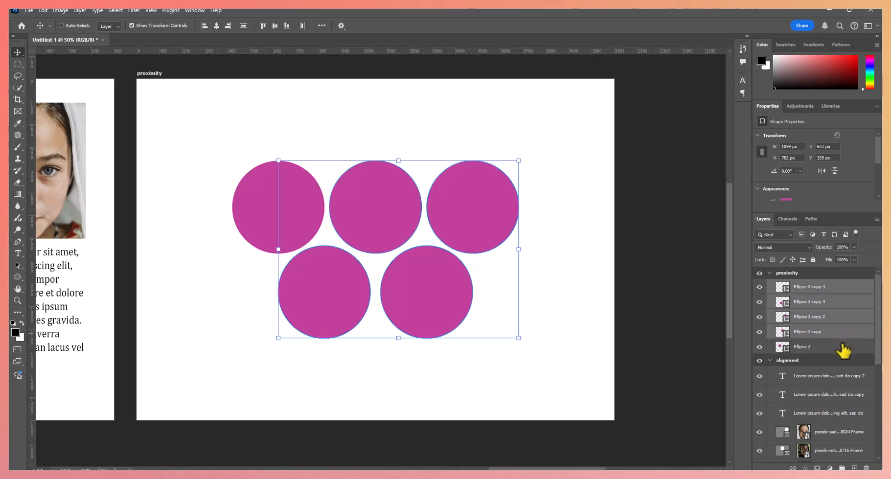
pyautogui.keyDown('ctrl'); pyautogui.click(844, 348); pyautogui.keyUp('ctrl')
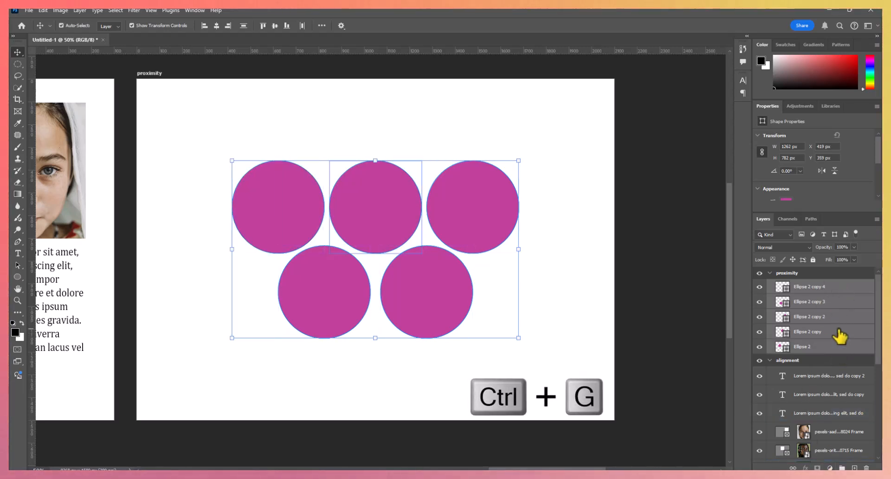
pyautogui.hotkey('ctrl', 'g')
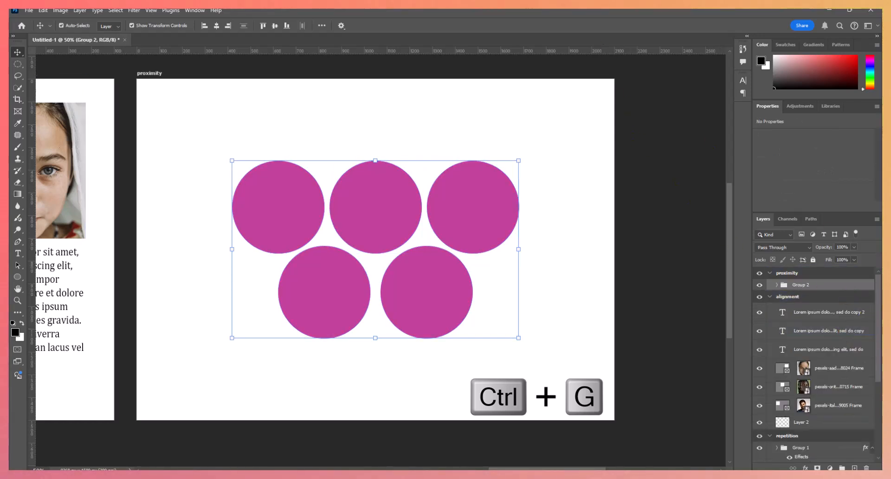
pyautogui.click(806, 468)
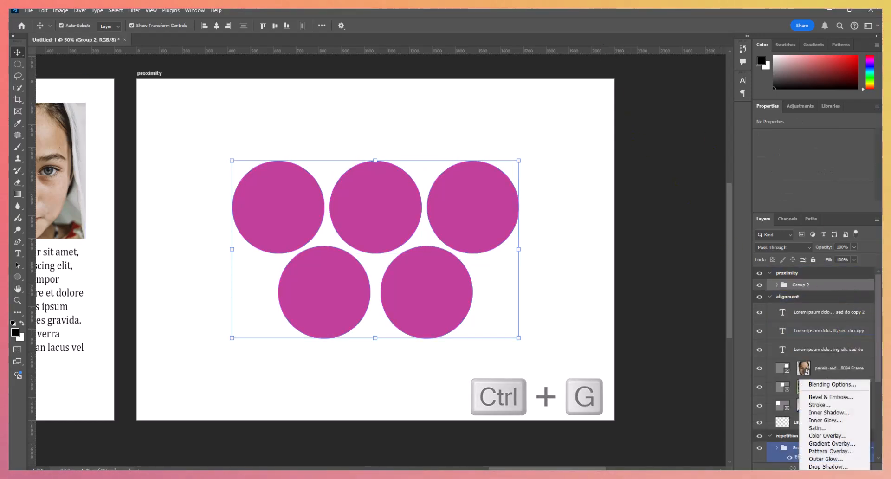
pyautogui.click(820, 444)
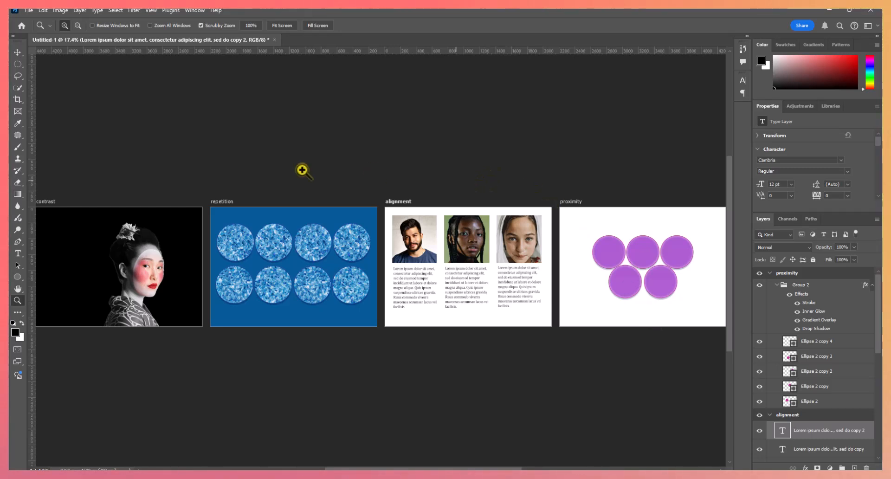
# - Set up an Artboards to PDF export with the Desktop folder as its destination
pyautogui.click(28, 11)
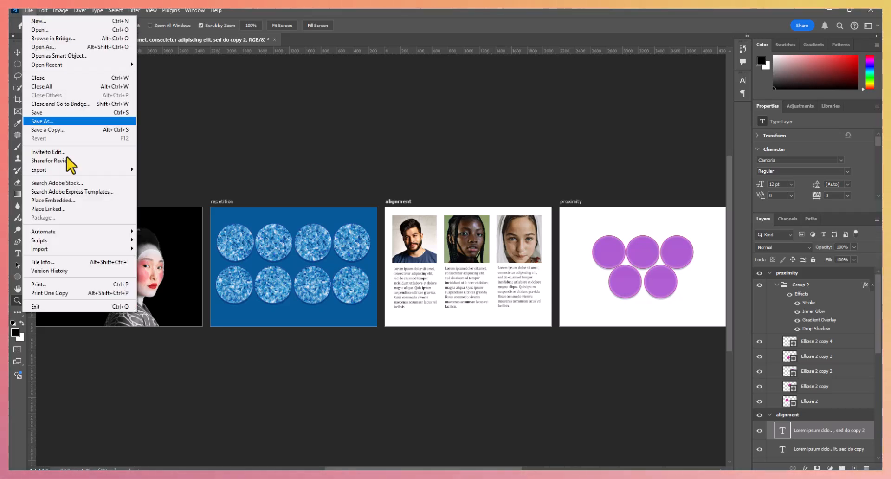
pyautogui.moveTo(74, 170)
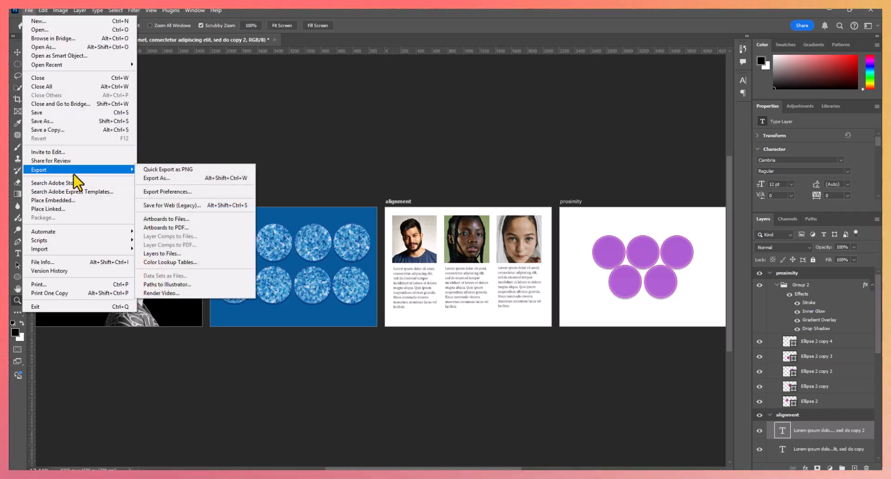
pyautogui.click(191, 230)
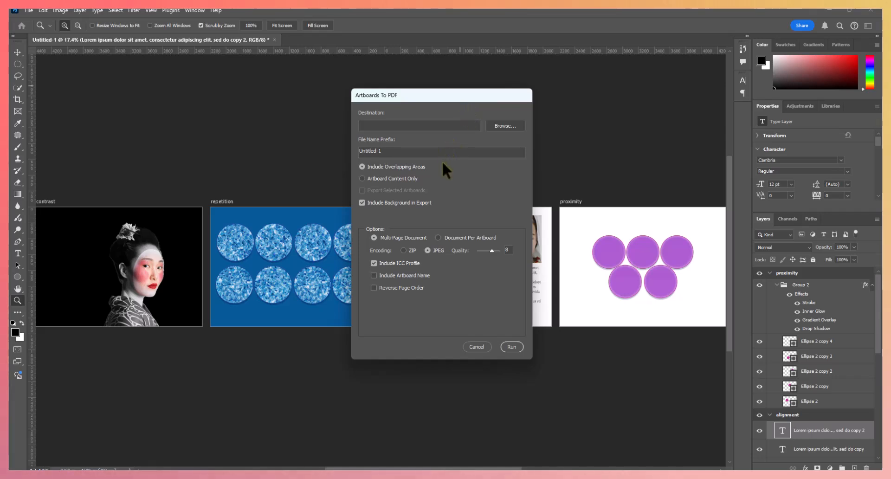
pyautogui.click(520, 127)
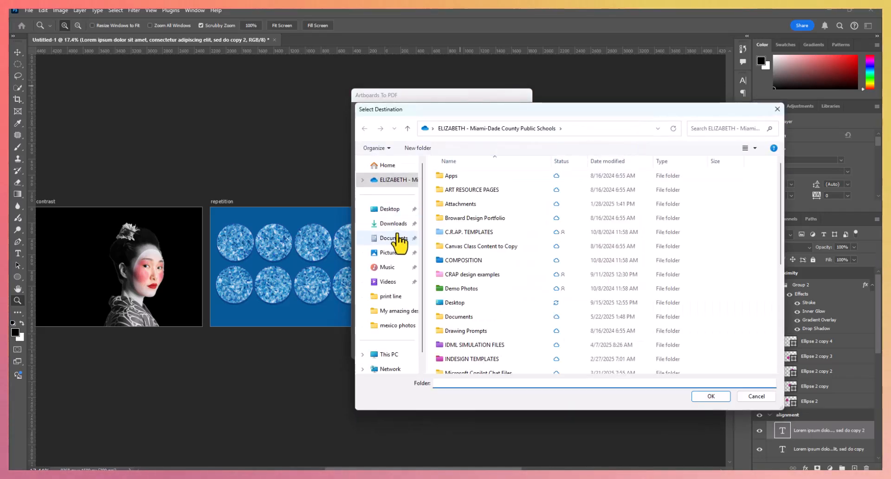
pyautogui.click(393, 209)
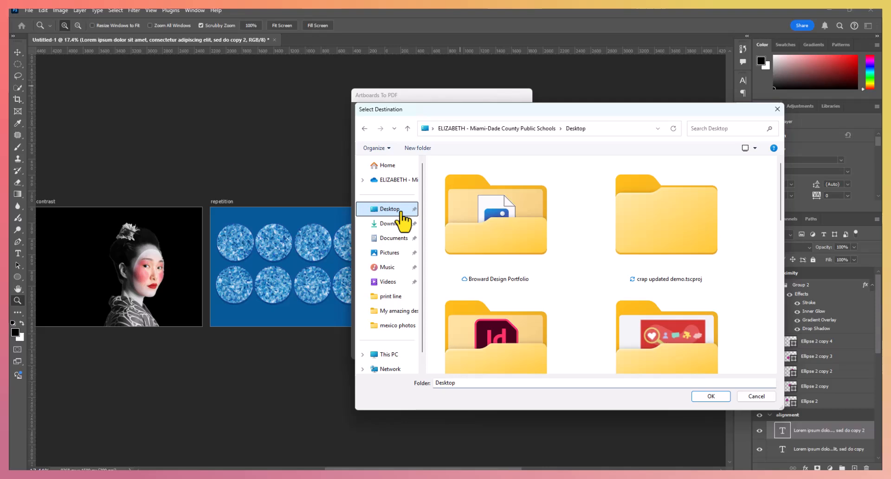
pyautogui.click(712, 397)
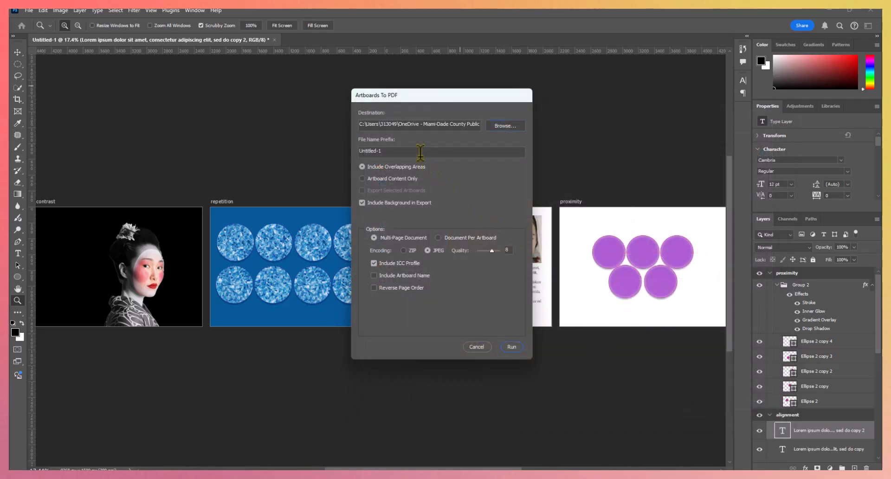
# - Set the file name prefix to "CRAP FI NAL DRAFT" and run the multi-page PDF export
pyautogui.moveTo(420, 152); pyautogui.dragTo(347, 156)
pyautogui.press('BackSpace')
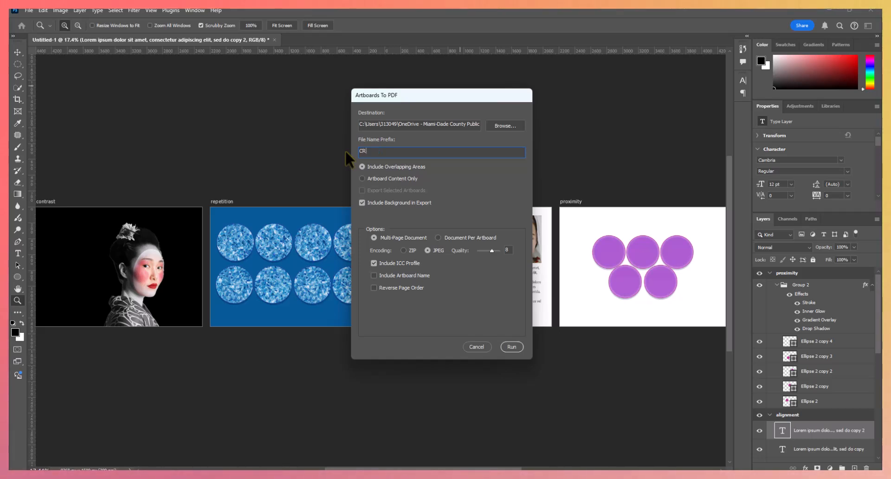
pyautogui.write('CRAP FI NA')
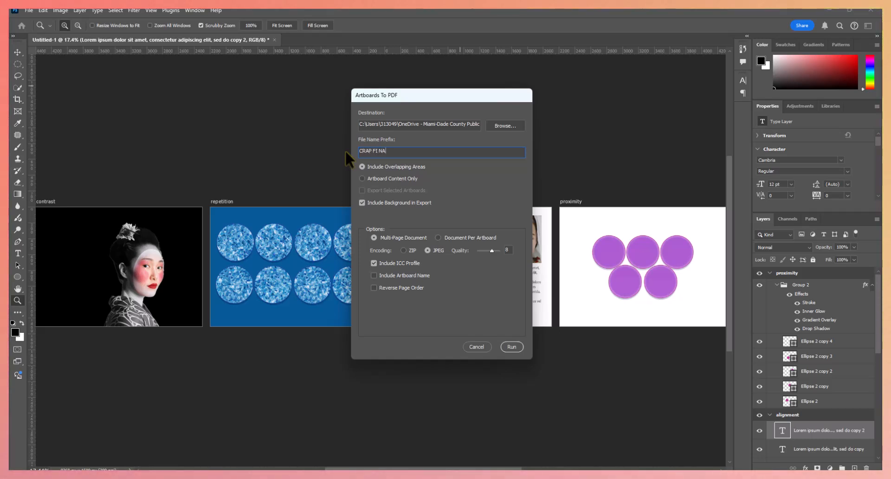
pyautogui.write('L DRAFT')
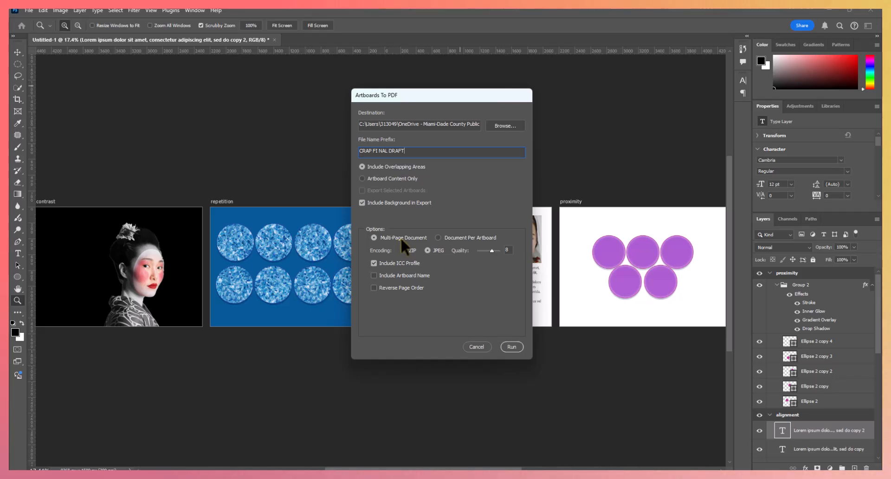
pyautogui.click(512, 348)
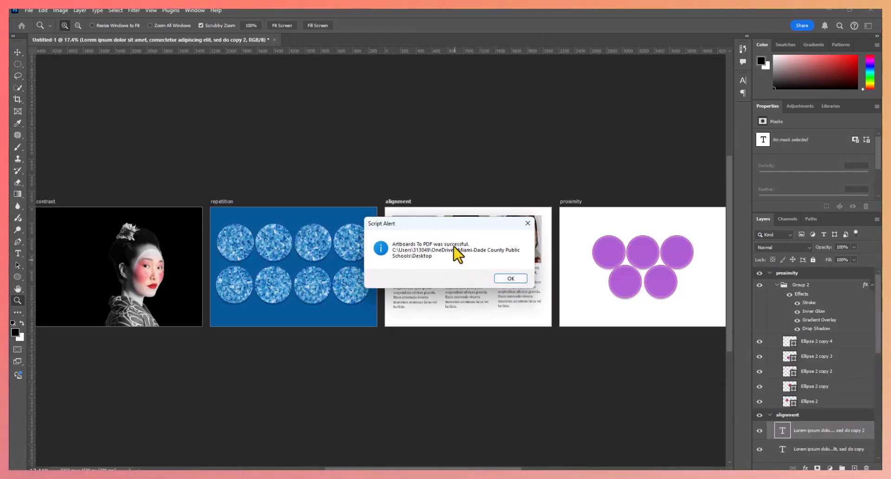
pyautogui.click(511, 279)
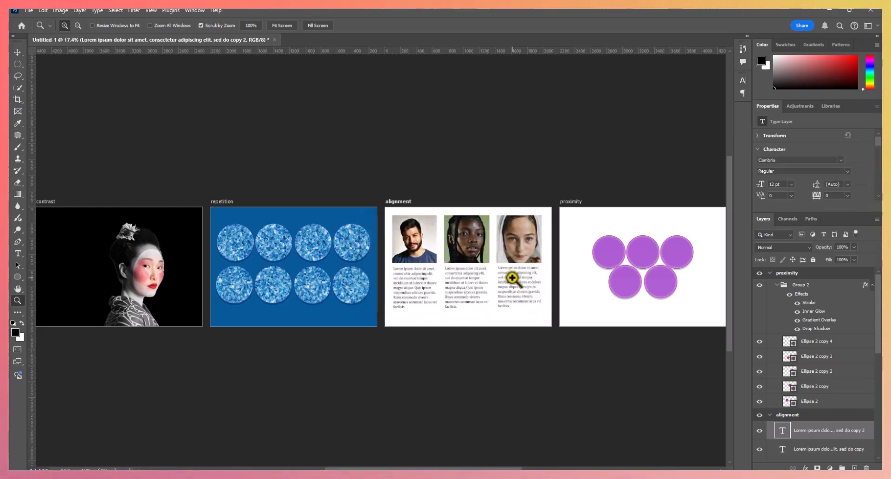
# - Switch to LUCIFER.pdf in the browser and examine the contrast, repetition, alignment and proximity pages
pyautogui.click(829, 10)
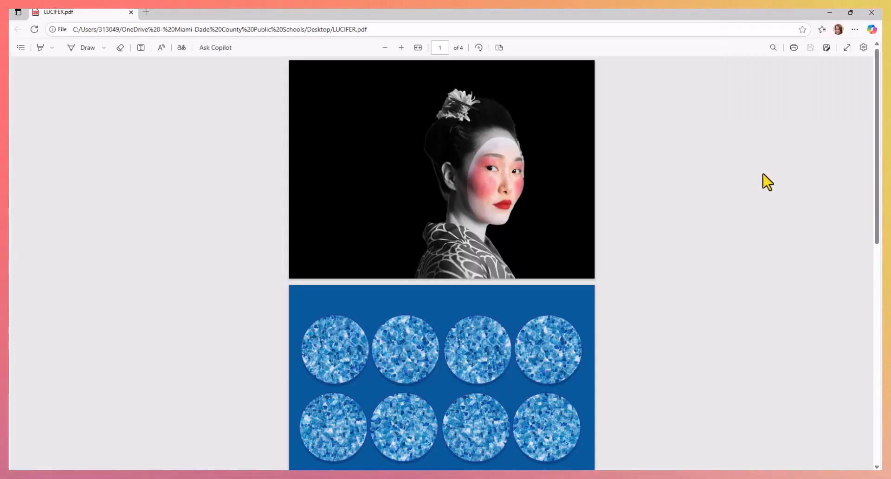
pyautogui.scroll(-3, 767, 181)
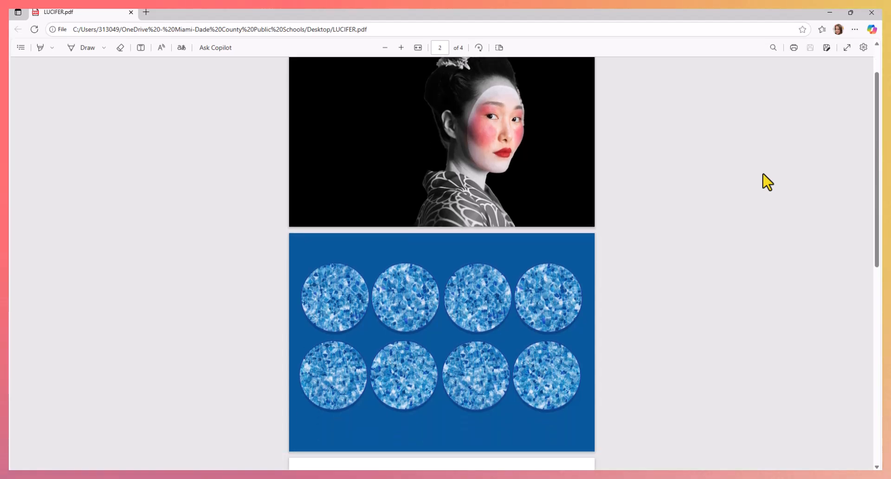
pyautogui.scroll(-5, 767, 181)
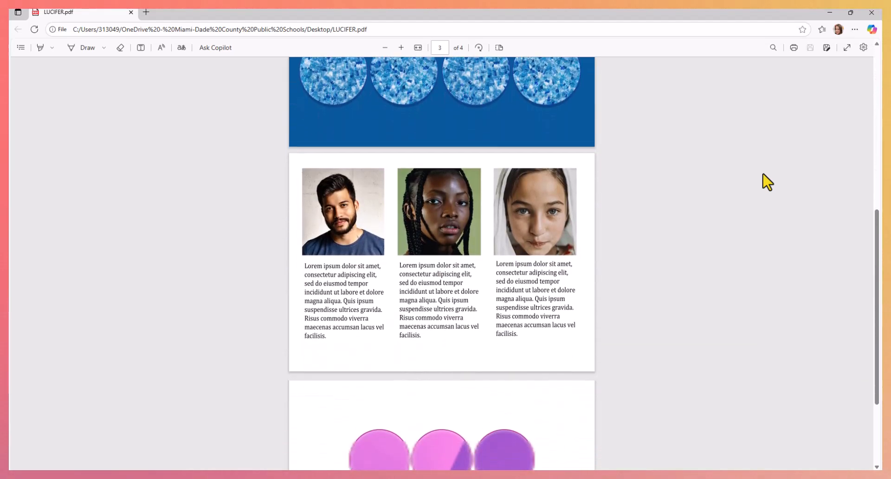
pyautogui.scroll(-2, 767, 181)
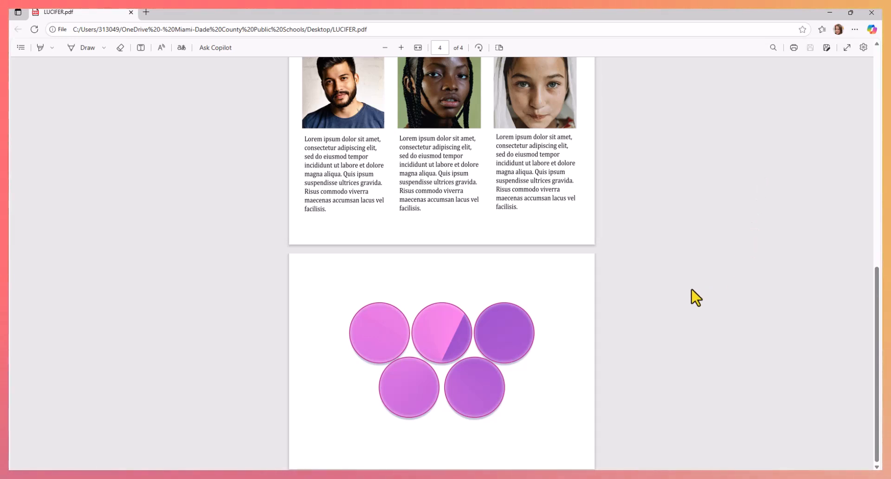
pyautogui.scroll(4, 697, 297)
pyautogui.scroll(-4, 696, 297)
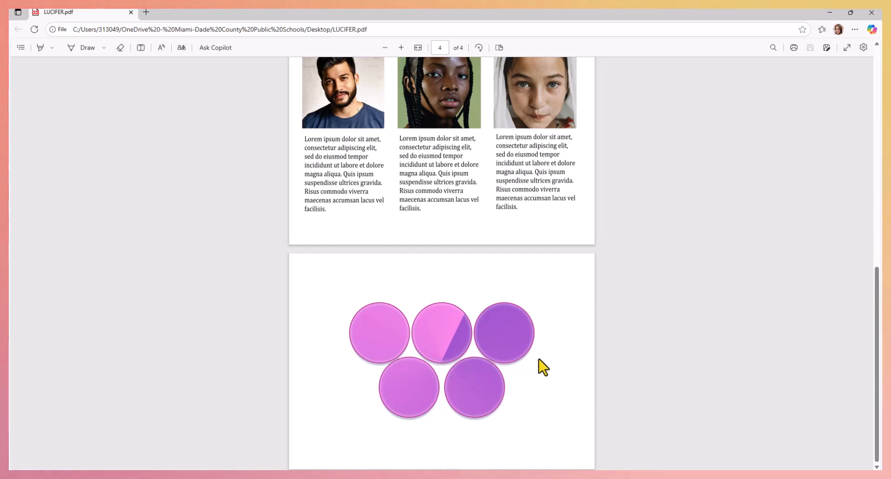
pyautogui.scroll(6, 654, 326)
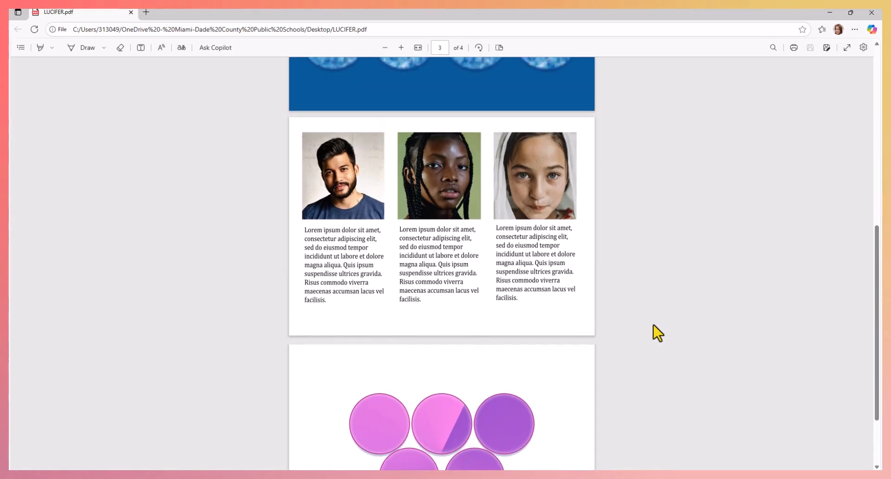
pyautogui.scroll(3, 658, 332)
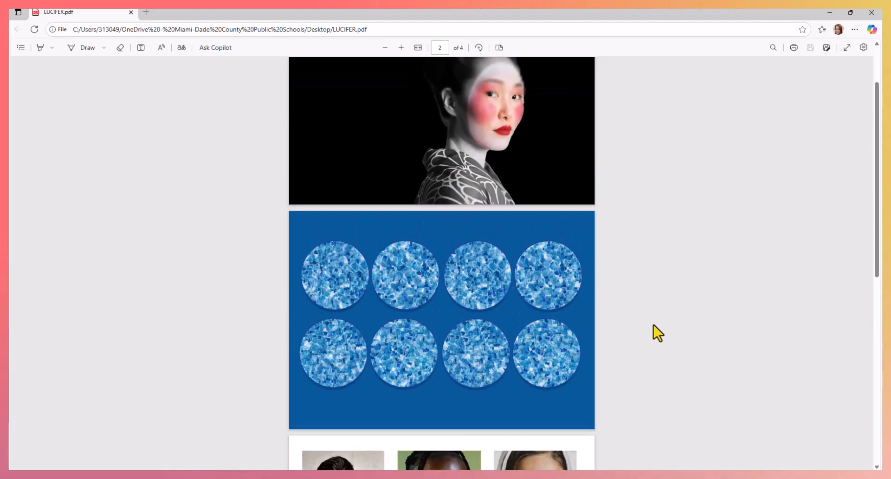
pyautogui.scroll(2, 658, 332)
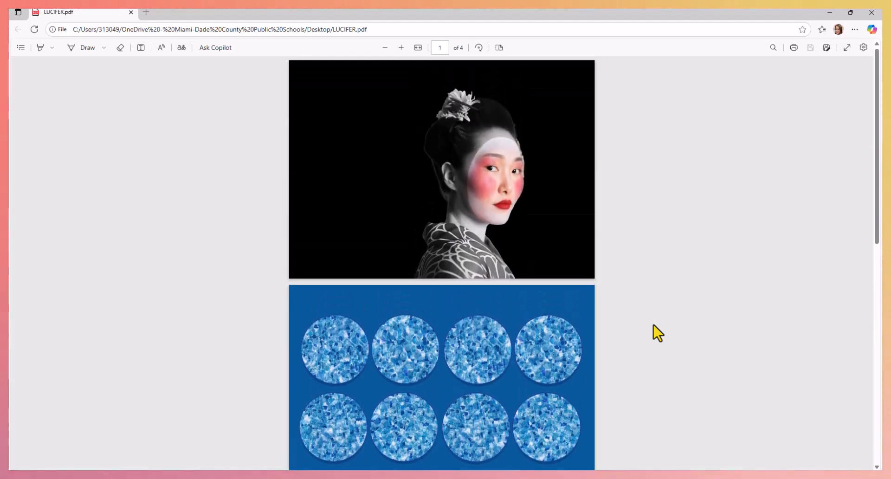
pyautogui.scroll(-2, 658, 332)
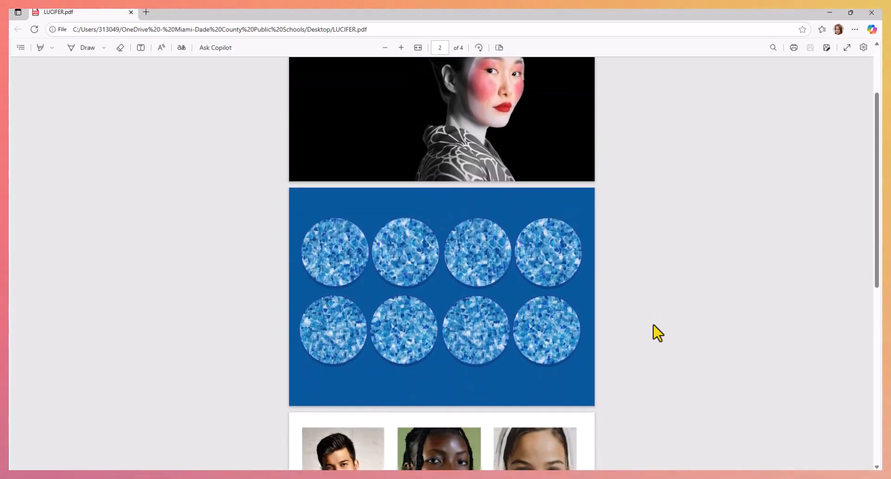
pyautogui.scroll(2, 658, 332)
pyautogui.scroll(-3, 658, 332)
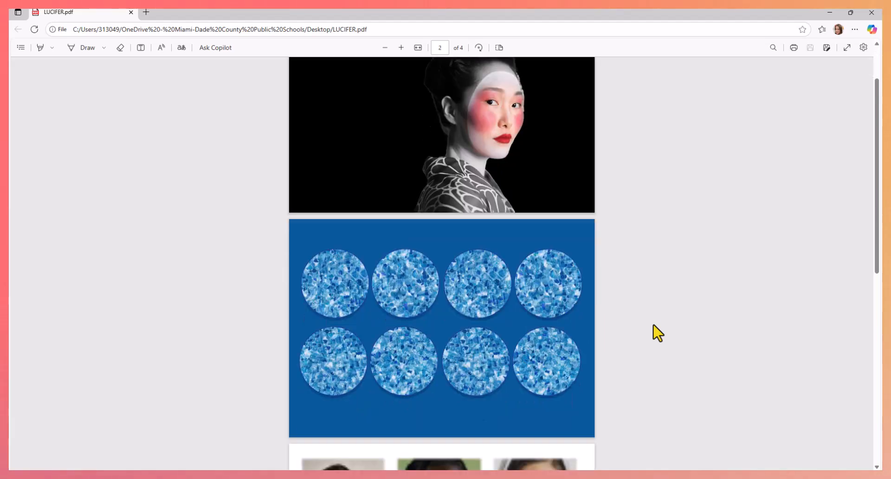
pyautogui.scroll(-3, 657, 332)
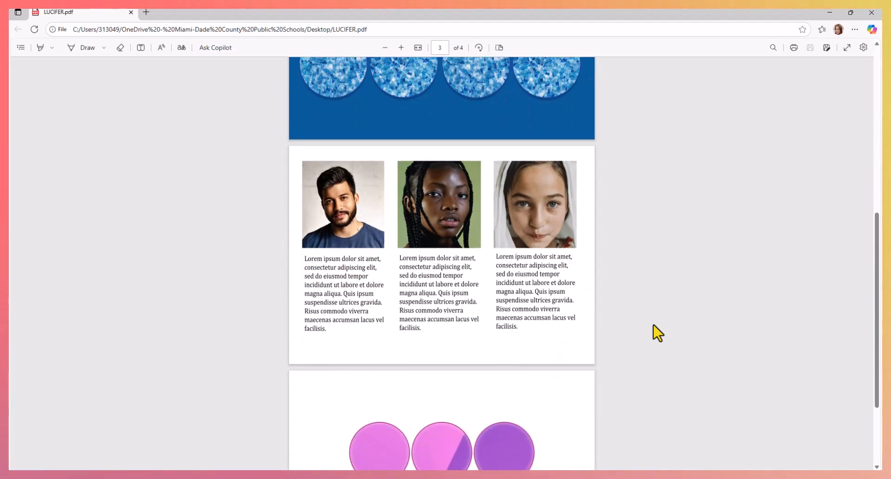
pyautogui.scroll(-2, 657, 333)
pyautogui.click(530, 476)
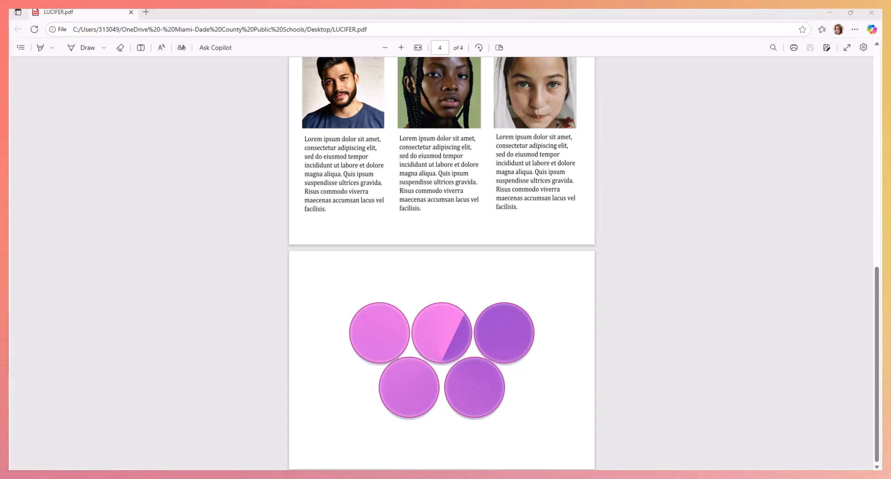